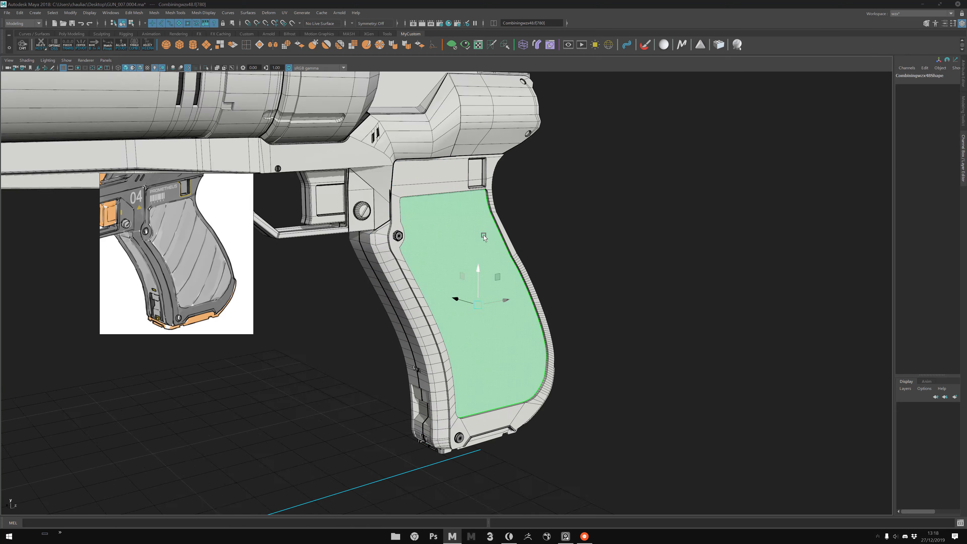
- Isolate the grip faces, extrude them twice into a thick plate, and delete the unwanted face
key(ctrl+1)
key(ctrl+e)
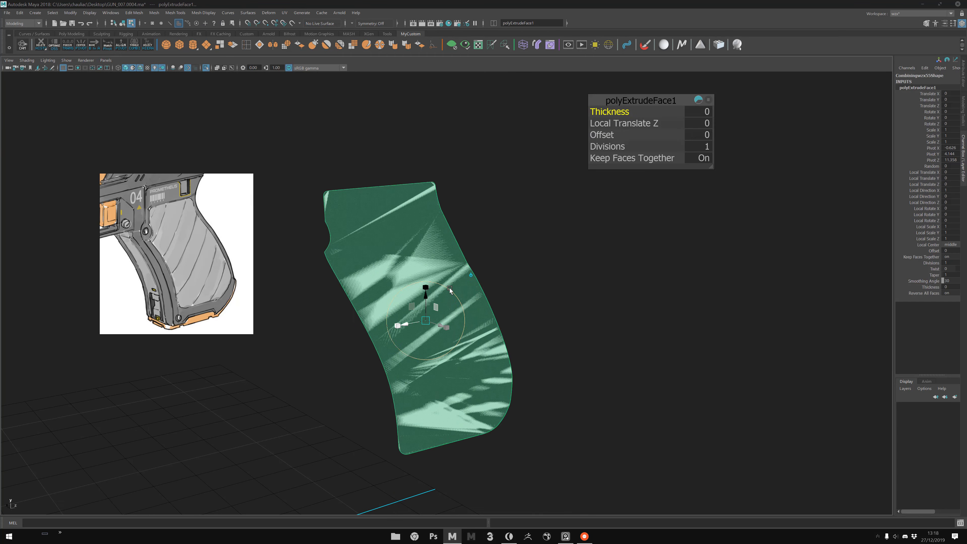
click(419, 323)
mouse_move(416, 284)
alt+mouse_down()
mouse_move(447, 316)
mouse_move(436, 326)
mouse_move(464, 333)
mouse_move(401, 314)
mouse_move(442, 268)
mouse_move(365, 438)
mouse_move(294, 181)
alt+mouse_up()
key(ctrl+e)
key(Delete)
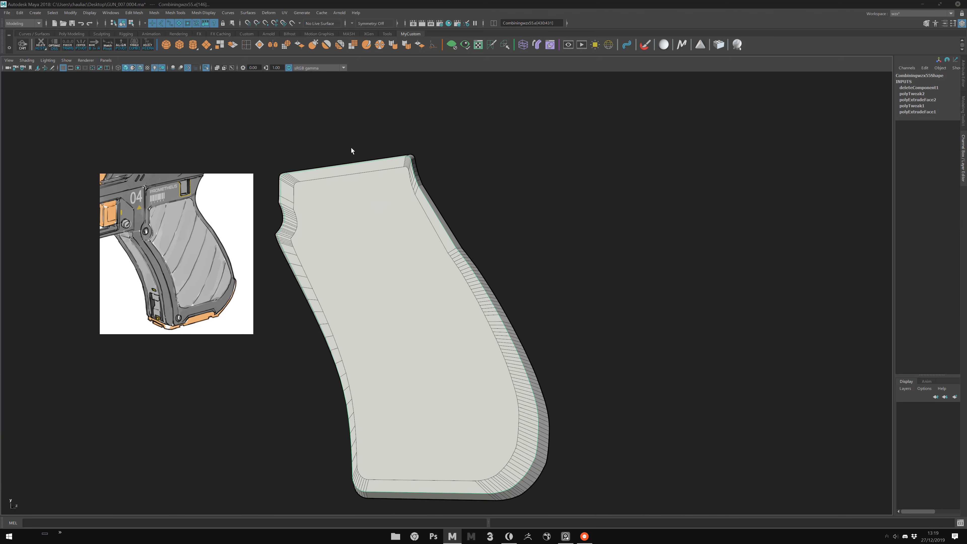
- Delete the redundant edge loops from the grip panel
scroll(429, 178, up, 3)
scroll(429, 178, up, 1)
click(428, 174)
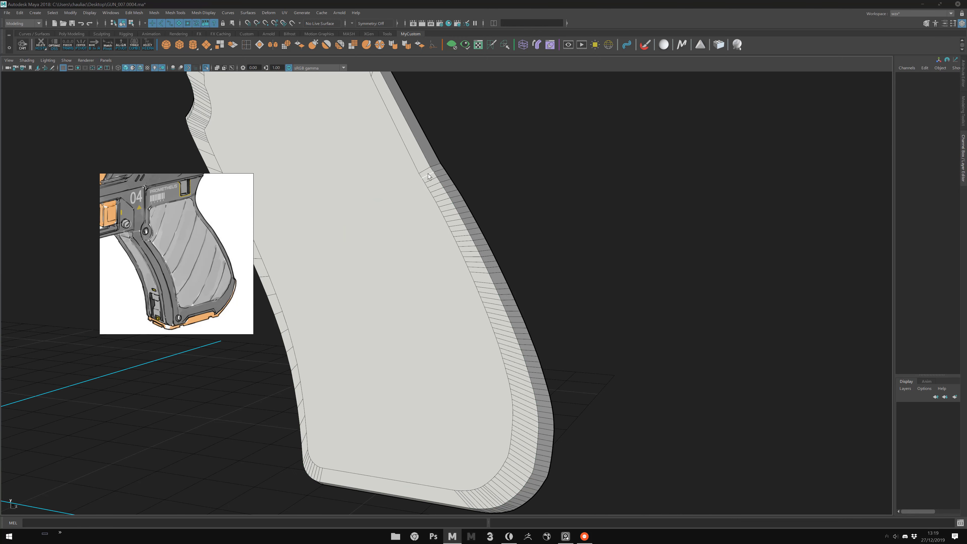
key(Delete)
alt+drag(452, 213, 475, 215)
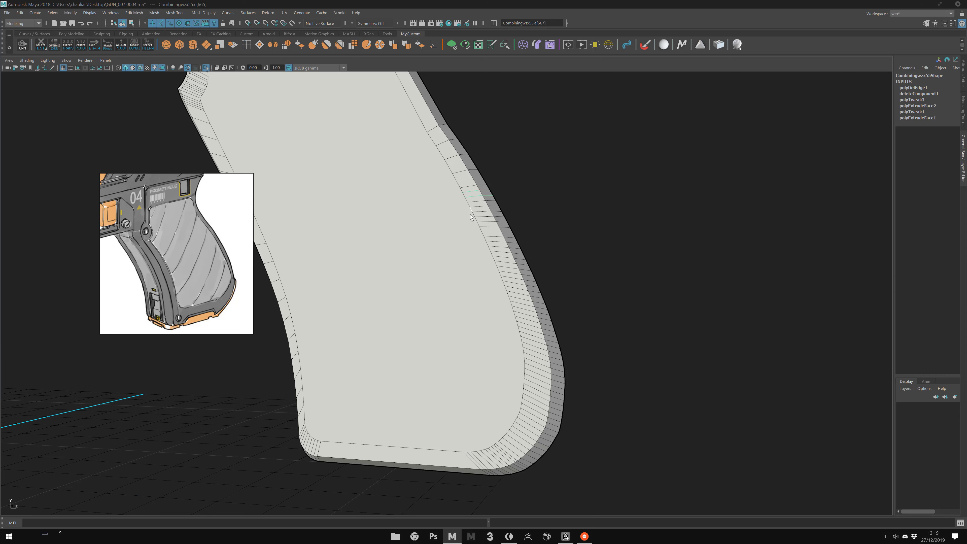
key(Delete)
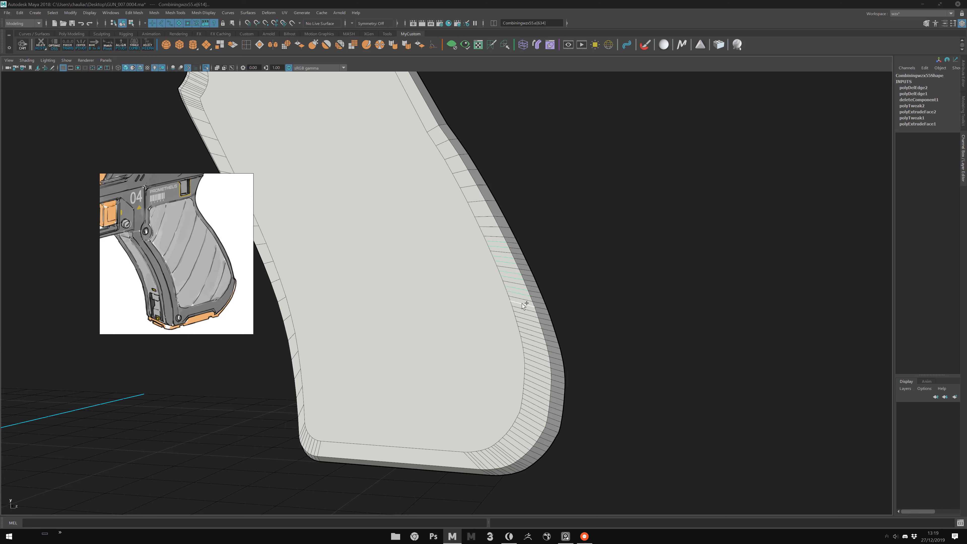
alt+drag(529, 335, 542, 318)
key(Delete)
click(539, 313)
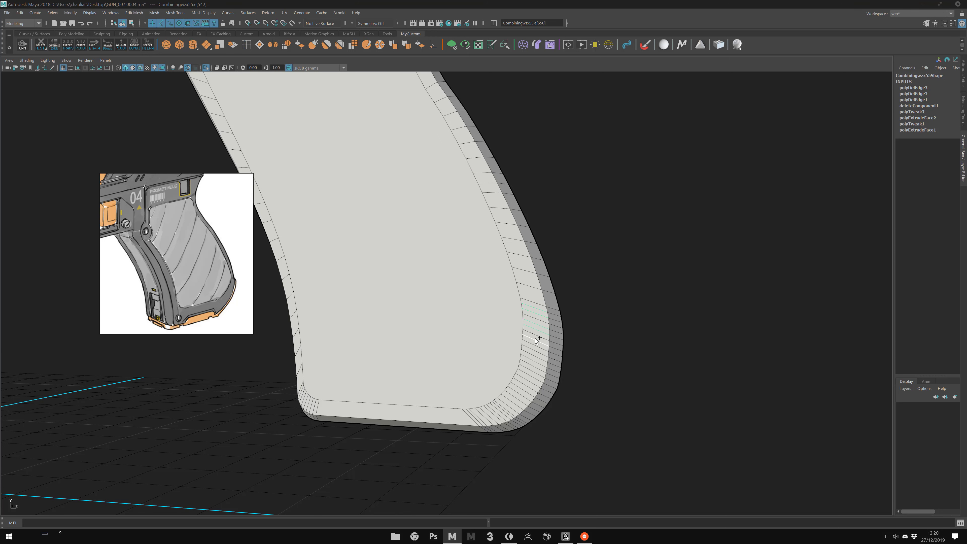
key(Delete)
key(Delete)
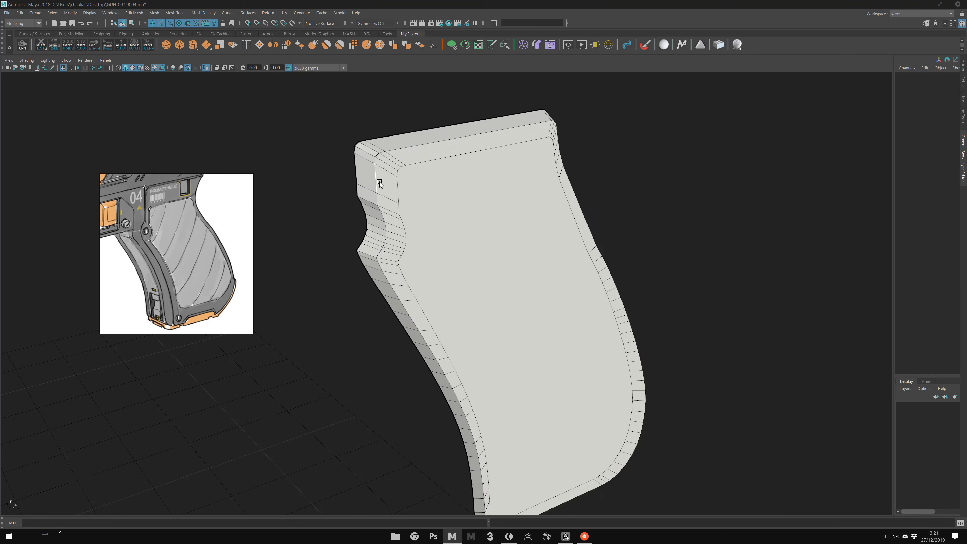
mouse_move(444, 175)
alt+mouse_down()
mouse_move(427, 210)
mouse_move(426, 178)
alt+mouse_up()
- Bevel the grip panel's edges with a narrow offset and 2 segments
key(ctrl+z)
key(ctrl+b)
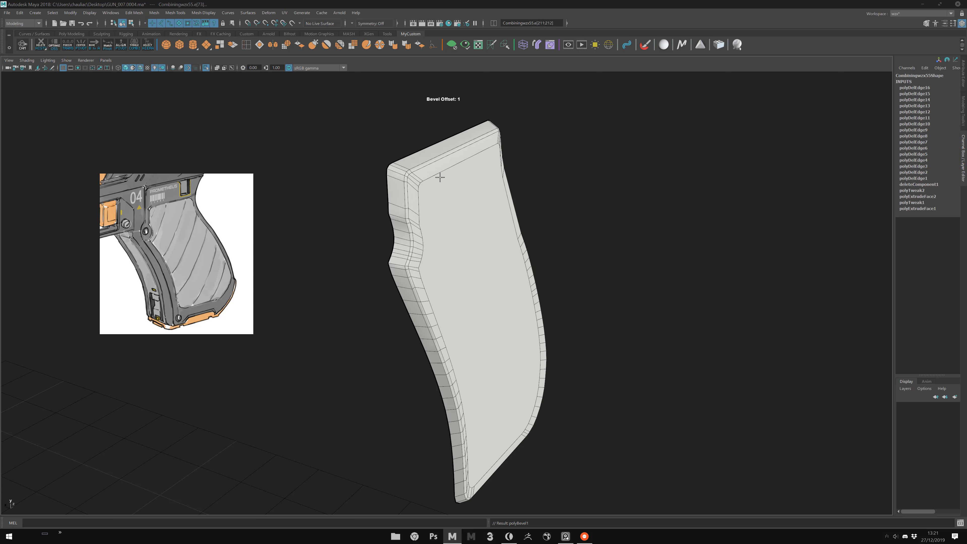
click(933, 106)
mouse_move(652, 134)
middle_down()
mouse_move(780, 161)
mouse_move(740, 155)
middle_up()
click(934, 118)
scroll(624, 185, up, 5)
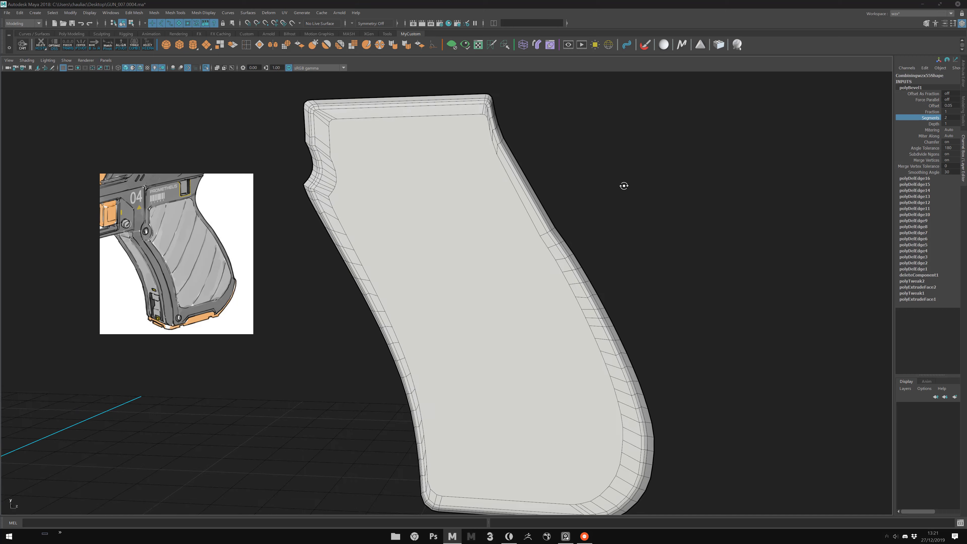
scroll(503, 351, up, 3)
scroll(503, 350, down, 3)
- Select the grip's two top corner vertices and preview the panel smoothed
alt+drag(425, 199, 426, 205)
key(F9)
click(363, 193)
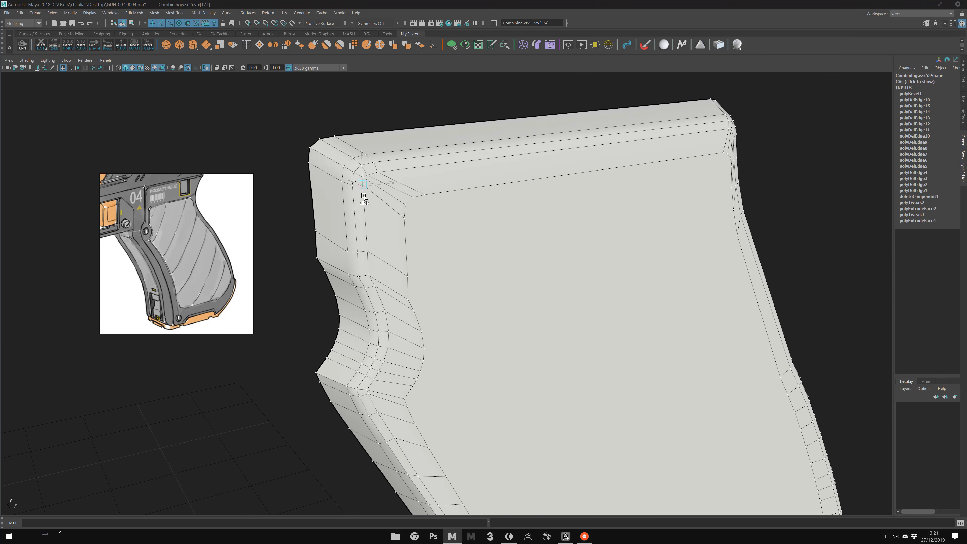
mouse_move(373, 176)
alt+mouse_down()
mouse_move(530, 241)
mouse_move(579, 206)
alt+mouse_up()
click(585, 199)
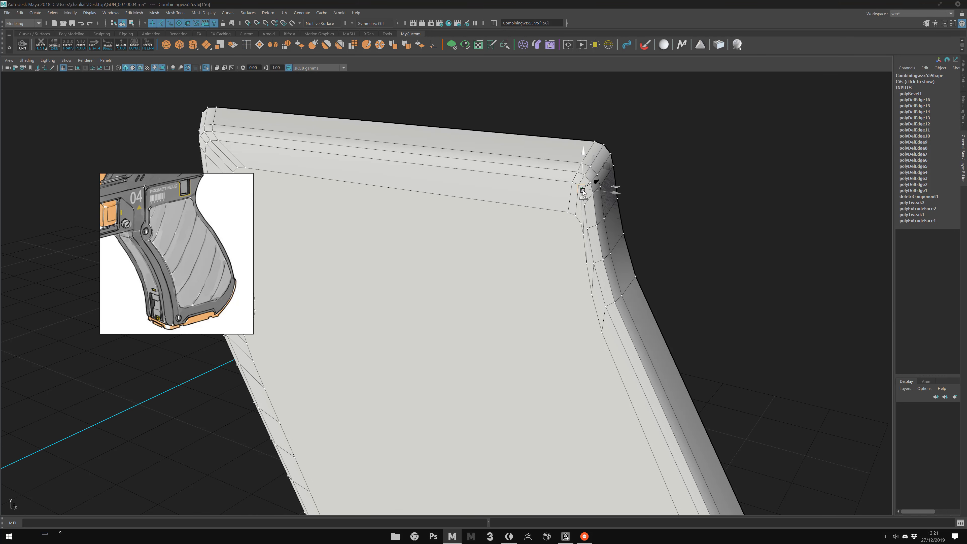
key(F8)
alt+drag(393, 78, 268, 231)
- Select the grip panel and insert several edge loops across its lower section
click(501, 202)
key(3)
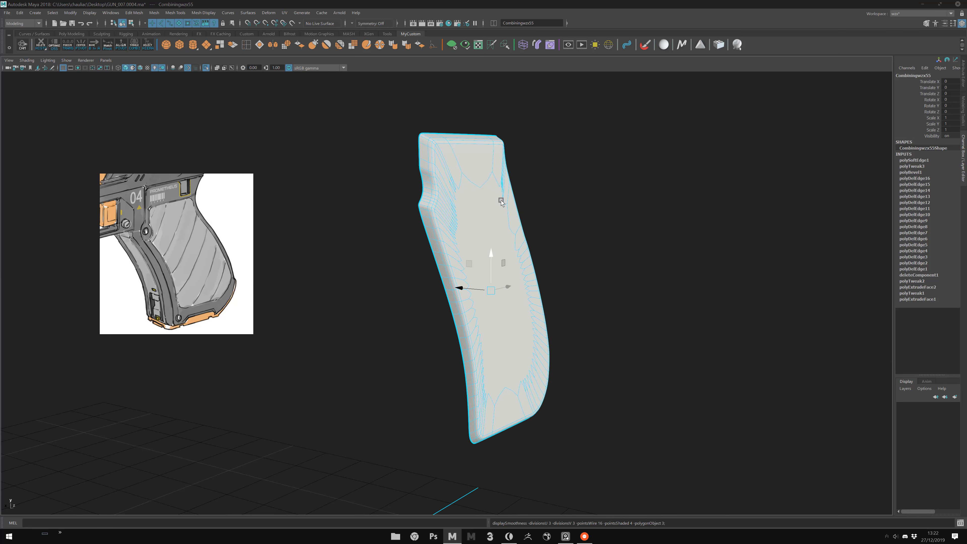
mouse_move(390, 305)
alt+mouse_down()
mouse_move(506, 302)
mouse_move(546, 244)
mouse_move(409, 224)
alt+mouse_up()
key(1)
click(359, 204)
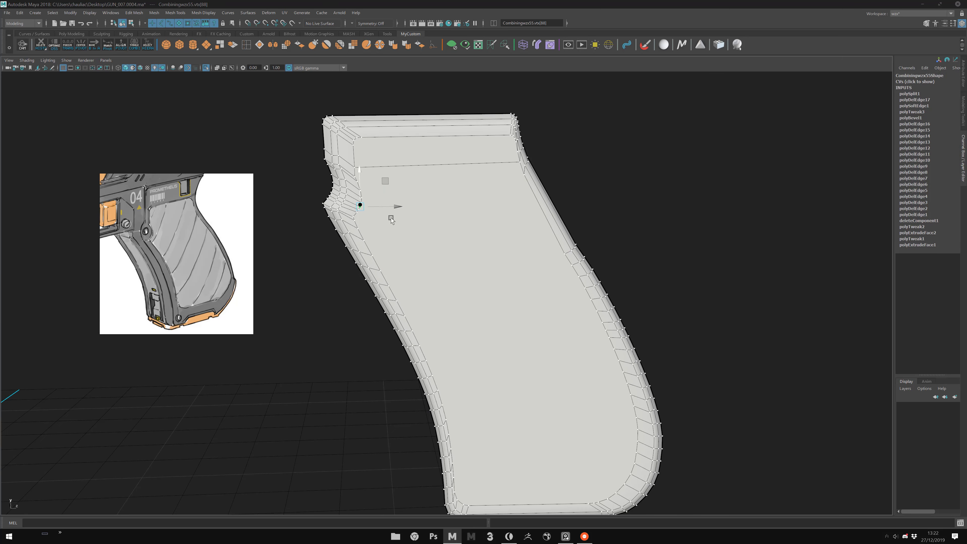
ctrl+click(397, 266)
ctrl+click(432, 324)
ctrl+click(401, 324)
click(405, 373)
mouse_move(404, 373)
alt+mouse_down()
mouse_move(504, 438)
mouse_move(493, 192)
alt+mouse_up()
- Add two more edge loops near the top and clear the grip's construction history
ctrl+click(484, 162)
ctrl+click(369, 150)
alt+drag(341, 191, 442, 156)
mouse_move(432, 408)
alt+mouse_down()
mouse_move(433, 325)
mouse_move(381, 316)
alt+mouse_up()
key(F8)
click(41, 44)
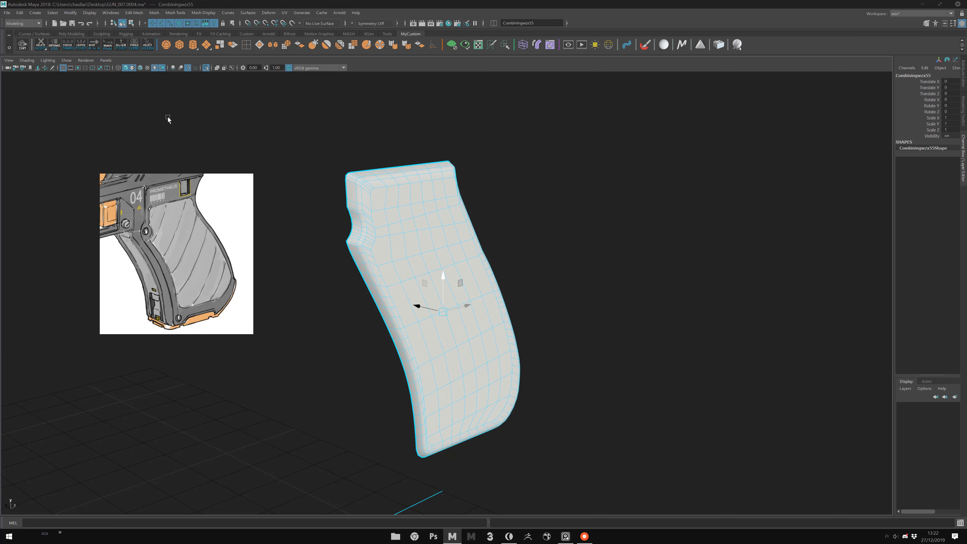
click(6, 13)
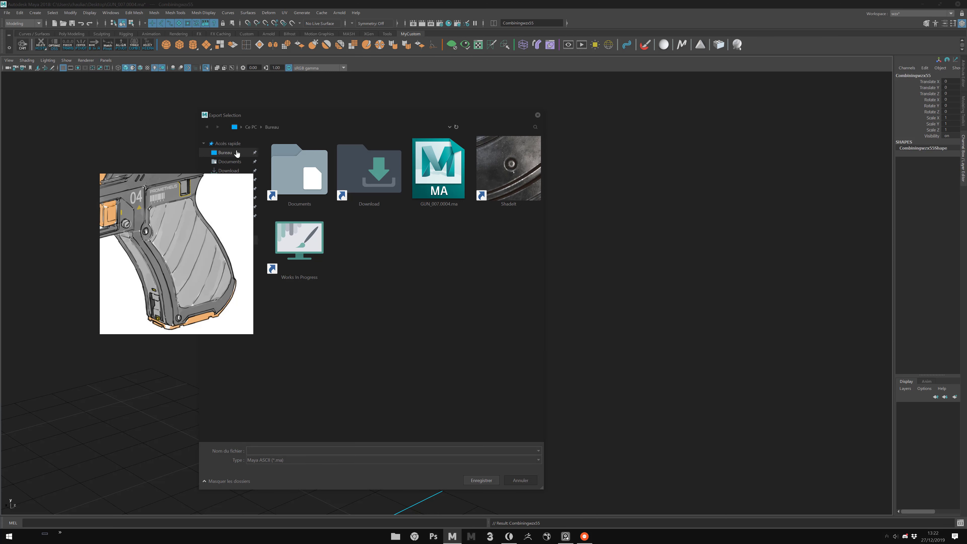
- Export the selected grip panel from Maya as OBJ named a.obj
click(287, 459)
click(271, 442)
text(a)
key(Return)
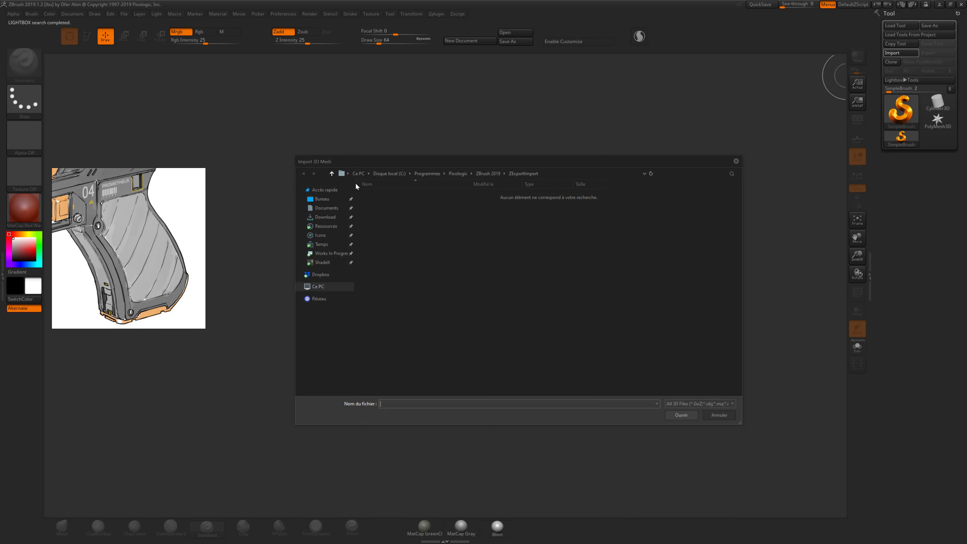
- Import a.obj from the desktop into ZBrush and draw it onto the canvas
click(346, 199)
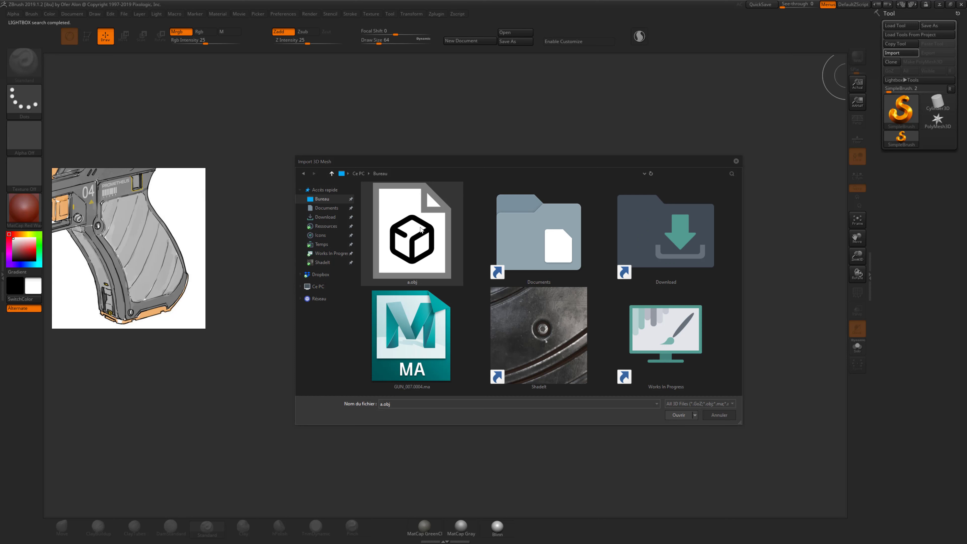
double_click(421, 229)
click(797, 70)
mouse_move(482, 288)
mouse_down()
mouse_move(478, 460)
mouse_move(601, 320)
mouse_up()
- Make the imported grip editable in ZBrush and show its polygon wireframe
key(t)
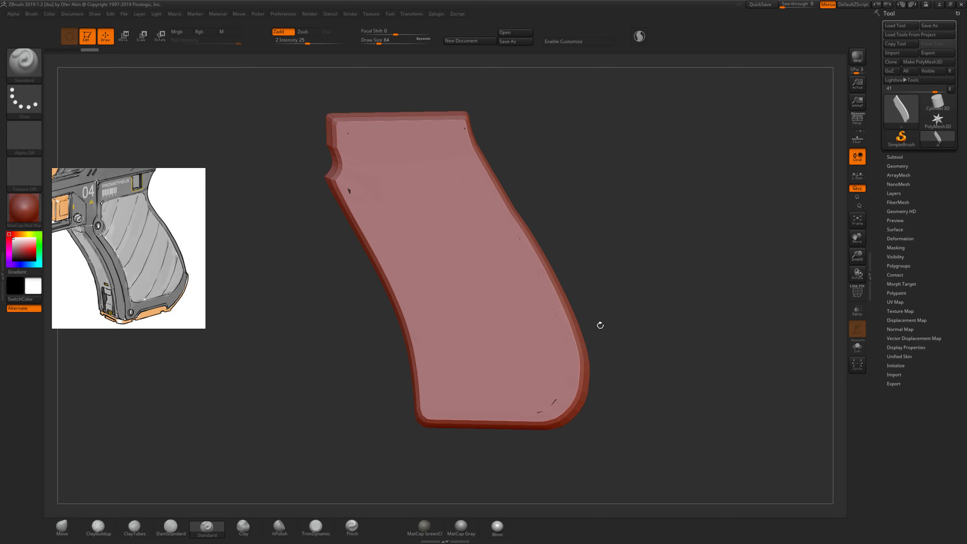
key(shift+f)
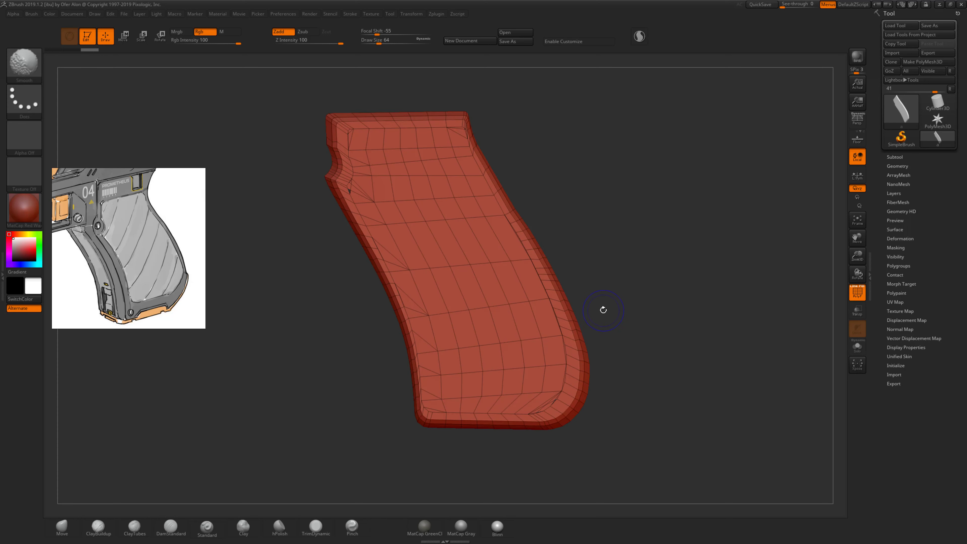
mouse_move(603, 307)
mouse_down()
mouse_move(594, 254)
mouse_move(604, 262)
mouse_up()
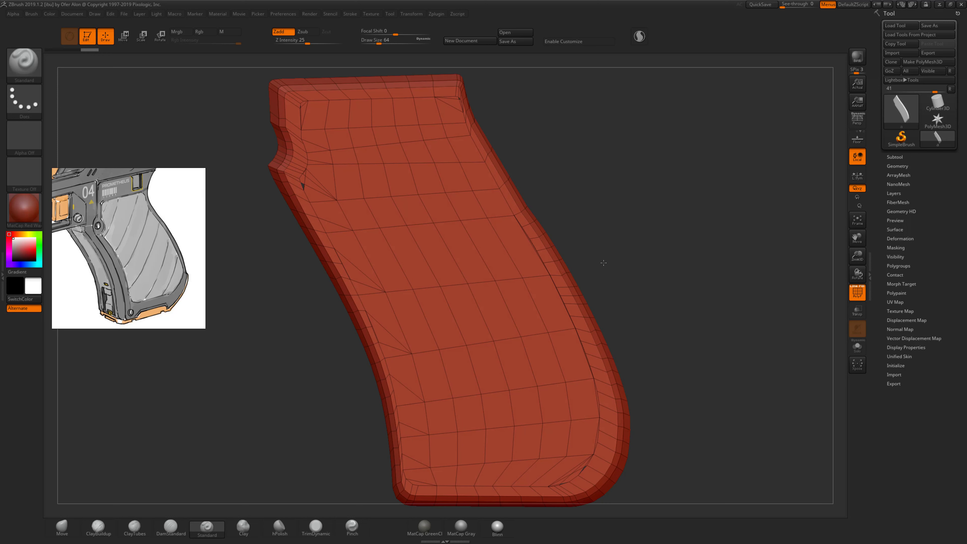
mouse_move(603, 262)
mouse_down()
mouse_move(622, 265)
mouse_move(595, 259)
mouse_up()
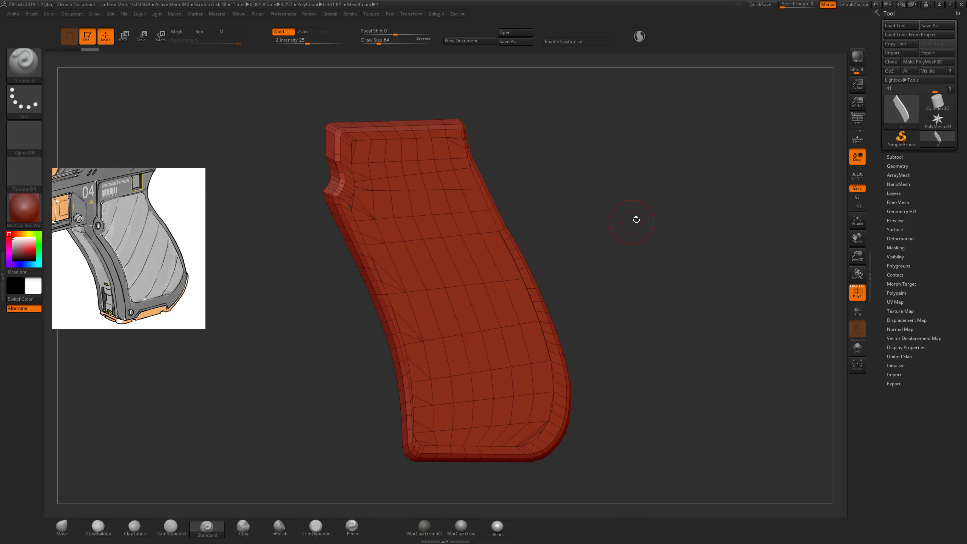
- DynaMesh the grip at resolution 616 and hide the wireframe overlay
click(909, 166)
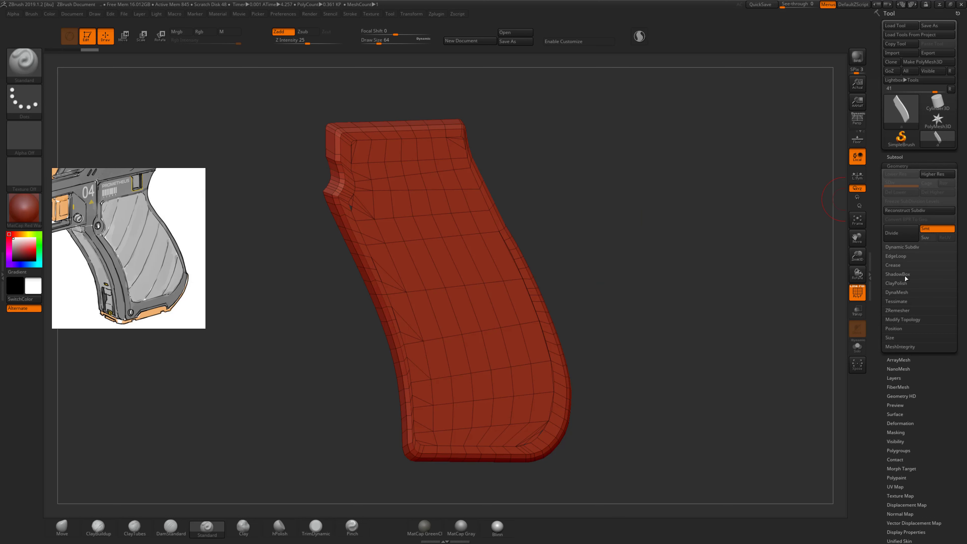
click(901, 291)
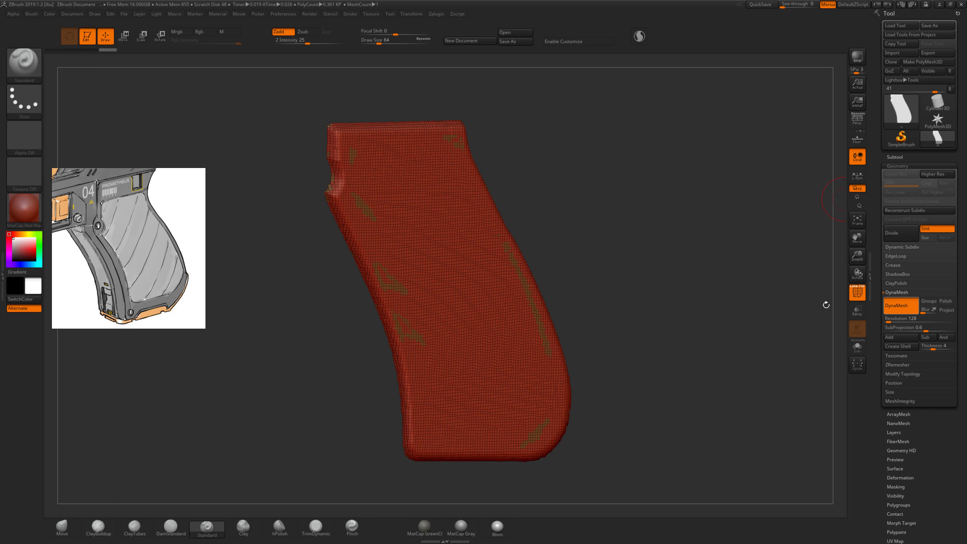
drag(762, 298, 749, 293)
key(ctrl+z)
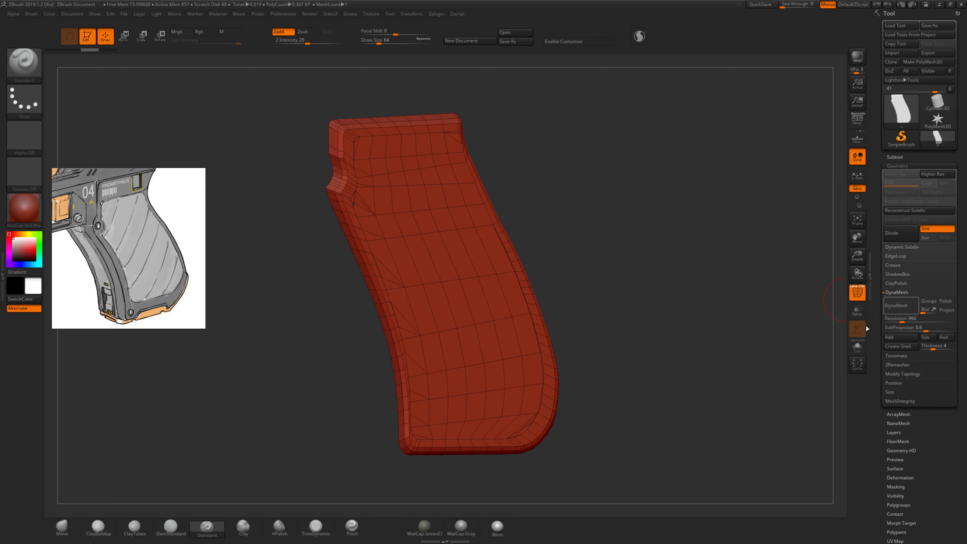
key(ctrl+shift+z)
key(ctrl+z)
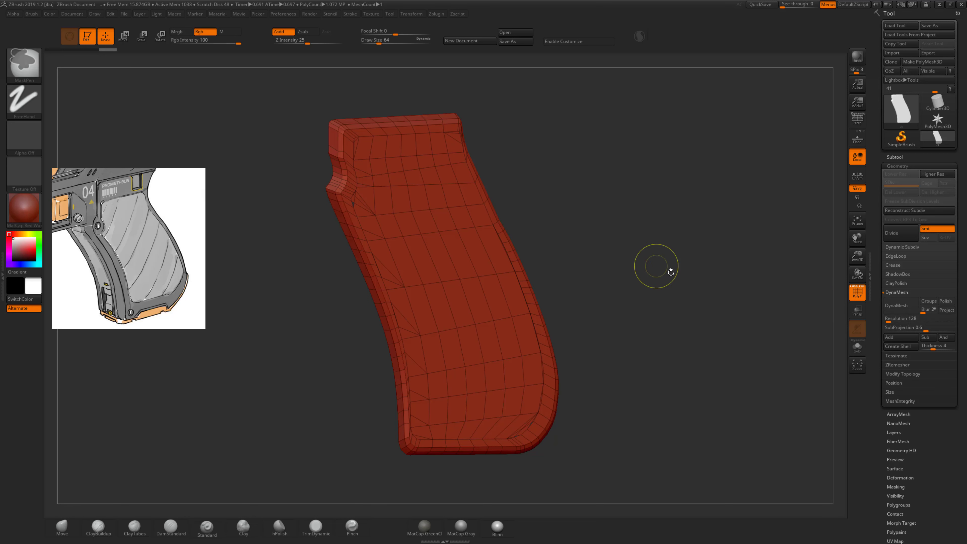
drag(902, 319, 896, 319)
click(896, 306)
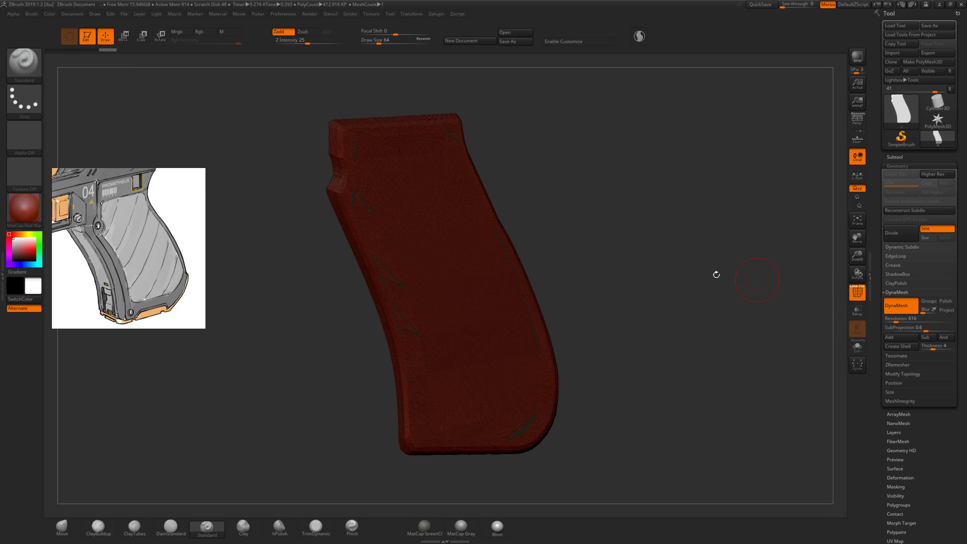
key(shift+f)
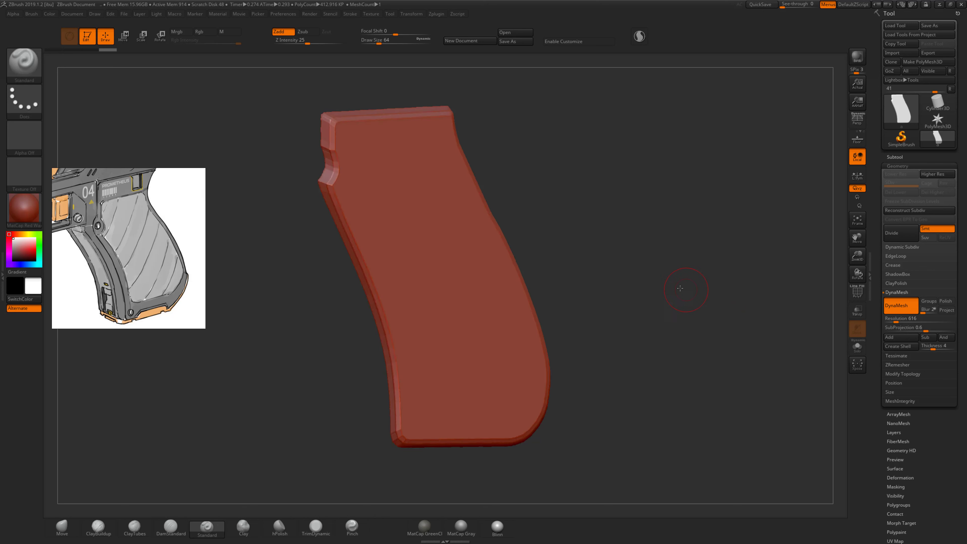
drag(673, 288, 689, 297)
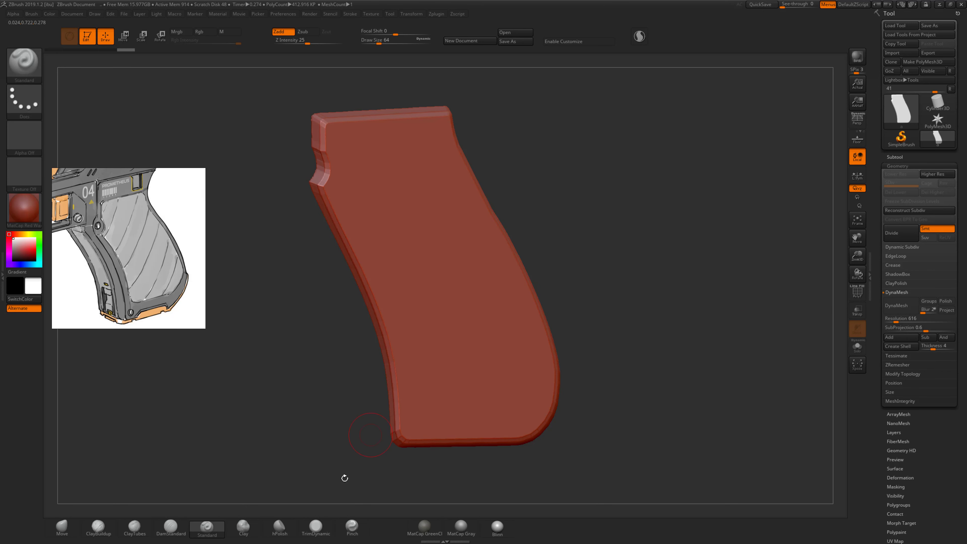
- Apply the grey Blinn material and smooth the grip's top-left edge and notch at brush size 140
click(496, 527)
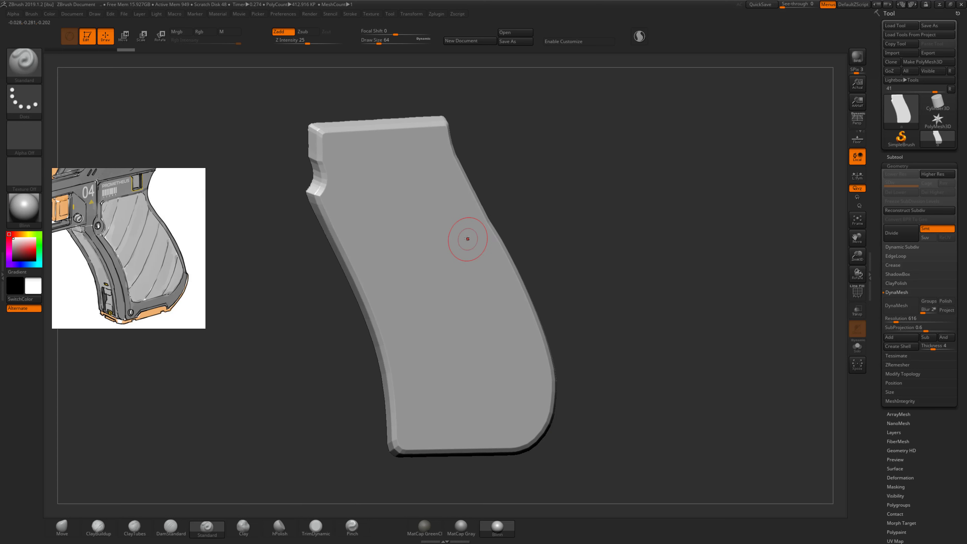
key(ctrl+z)
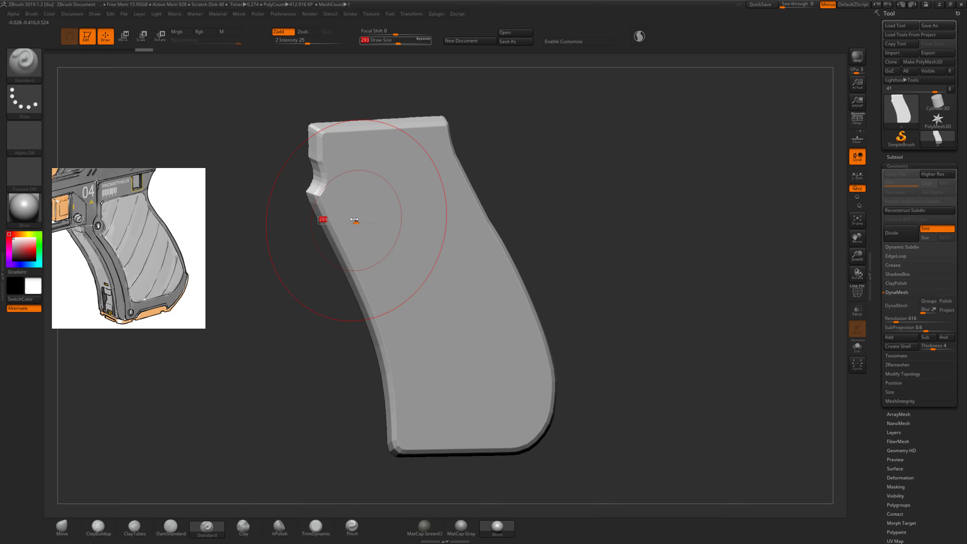
shift+drag(327, 138, 335, 198)
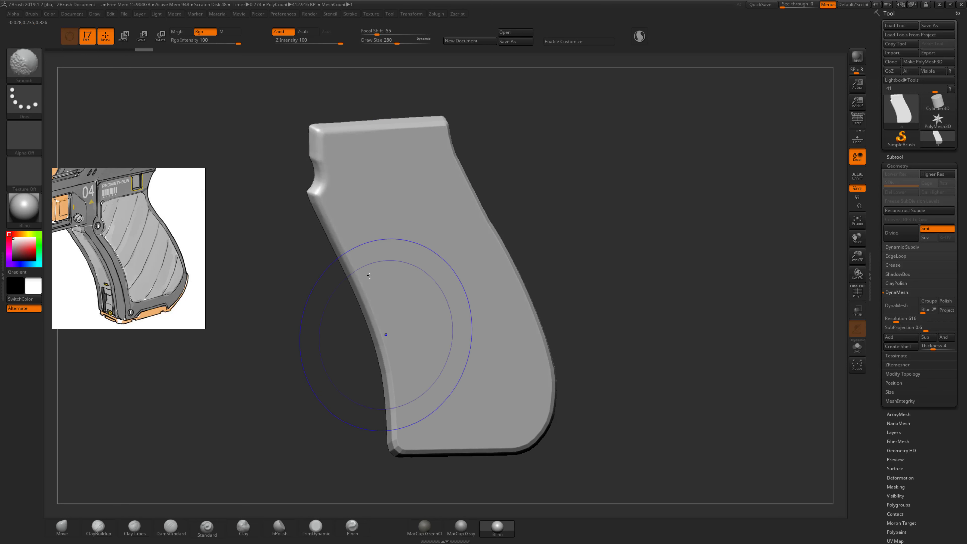
shift+drag(412, 430, 421, 438)
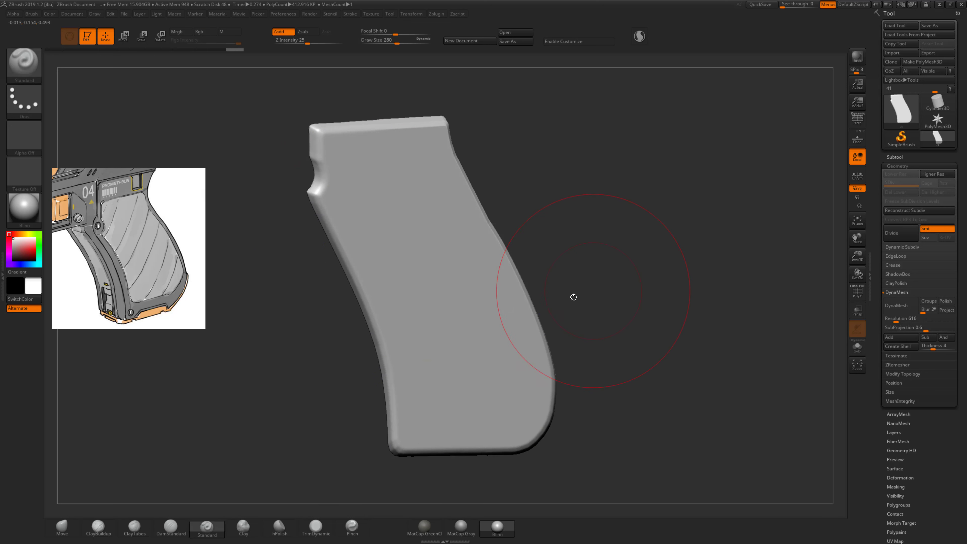
drag(572, 296, 436, 173)
key(s)
drag(387, 131, 376, 131)
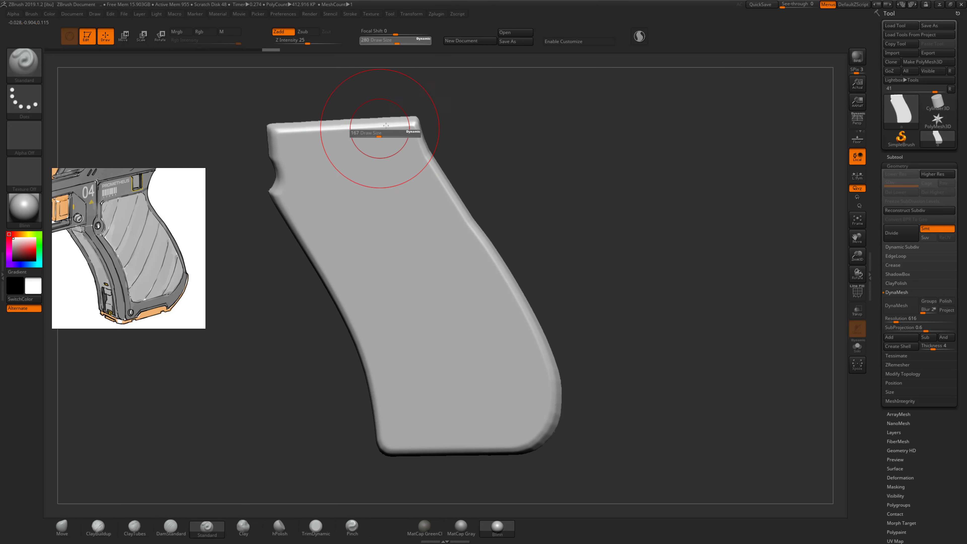
shift+drag(291, 151, 300, 179)
drag(514, 157, 372, 168)
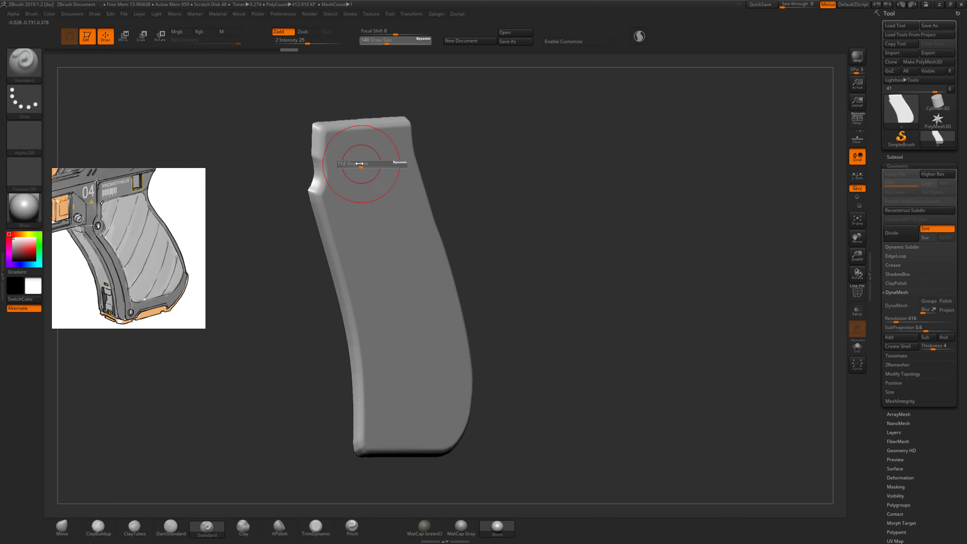
- Smooth the grip surface from frontal views, undoing a lengthwise stroke and checking the wireframe
key(shift)
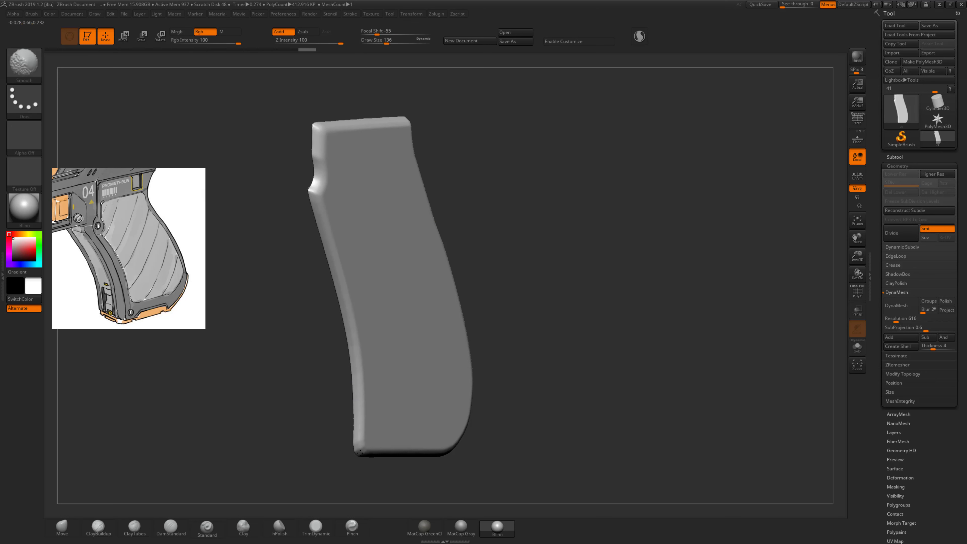
drag(392, 495, 505, 437)
key(shift)
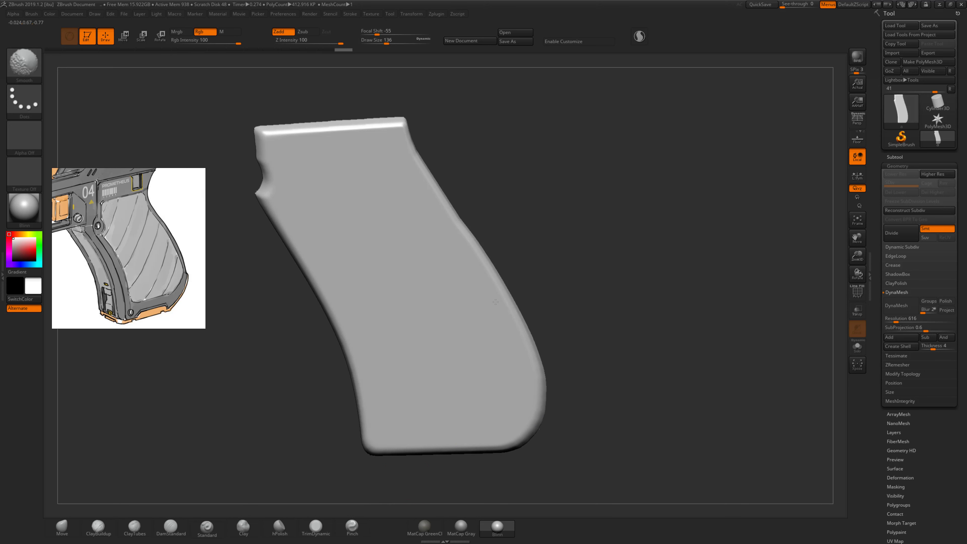
drag(474, 185, 412, 203)
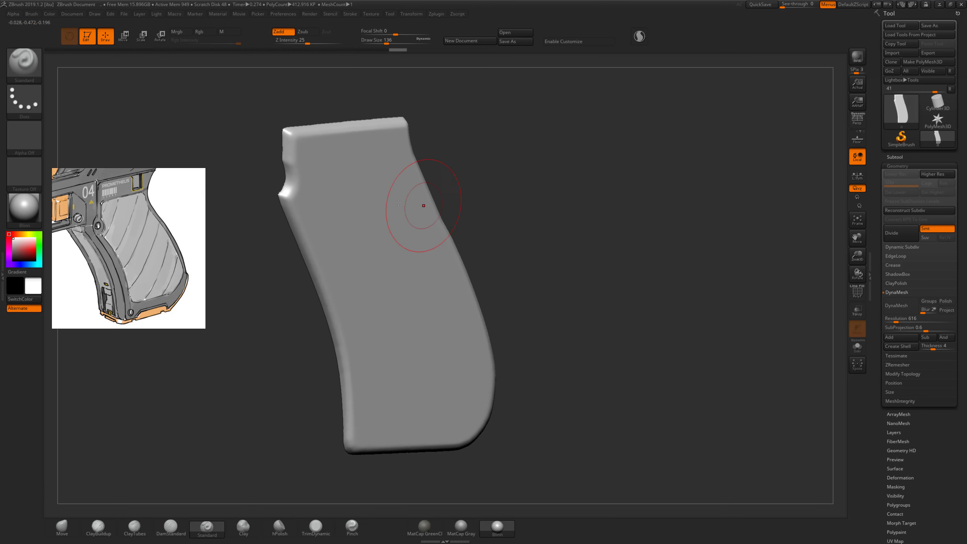
alt+drag(485, 205, 396, 216)
key(s)
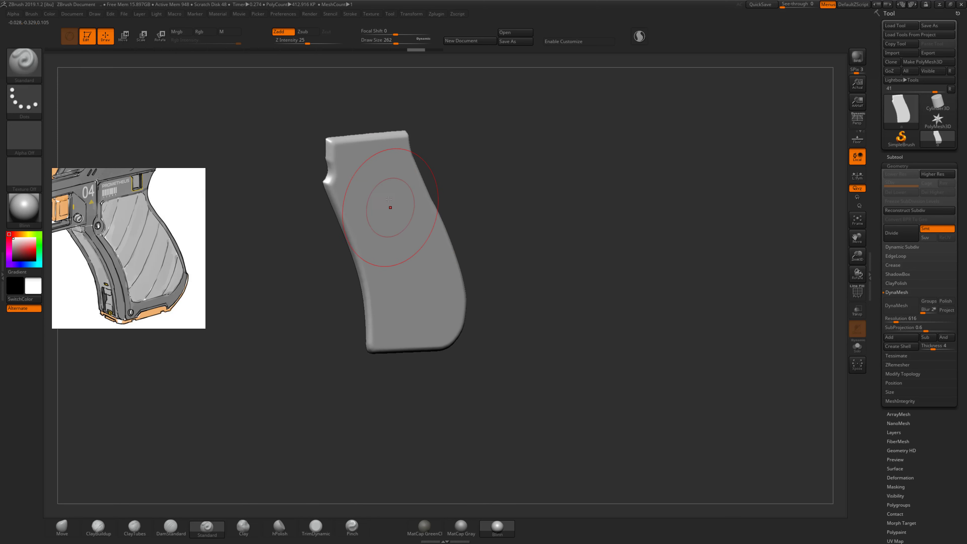
right_drag(389, 199, 381, 174)
drag(364, 160, 399, 303)
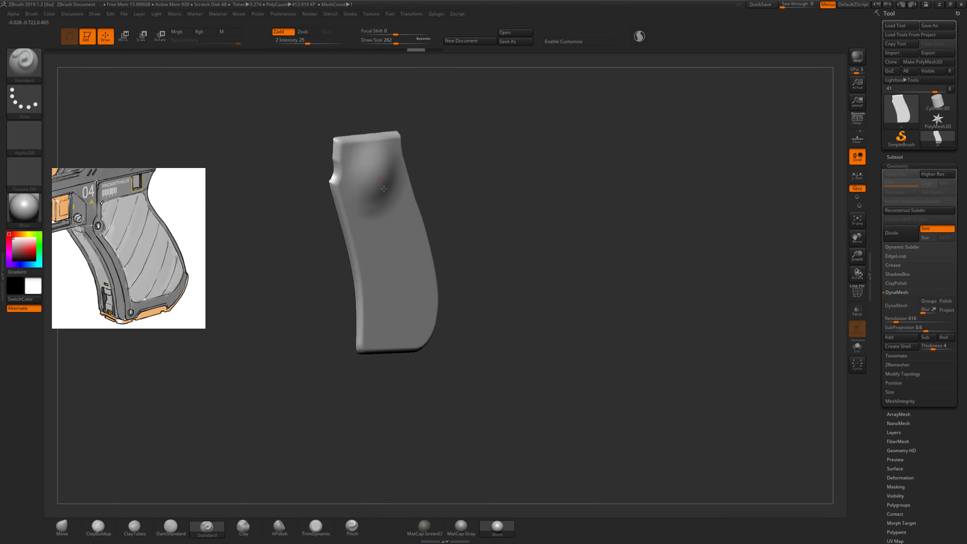
key(ctrl+z)
key(shift+f)
key(shift+f)
ctrl+right_drag(475, 184, 585, 229)
key(shift+f)
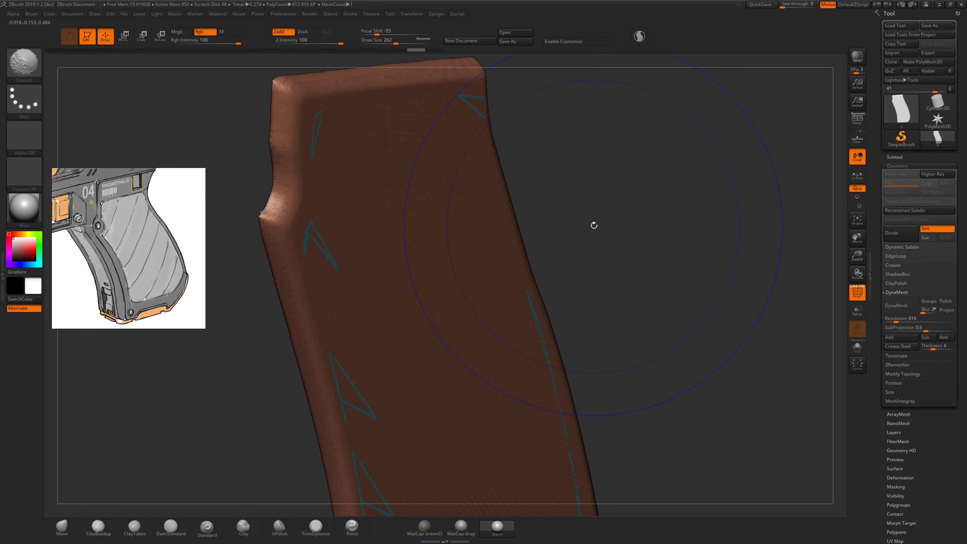
key(shift+f)
ctrl+right_drag(637, 234, 583, 251)
- Reduce the brush to size 167, switch to the Move brush, and view the grip's side profile
key(shift)
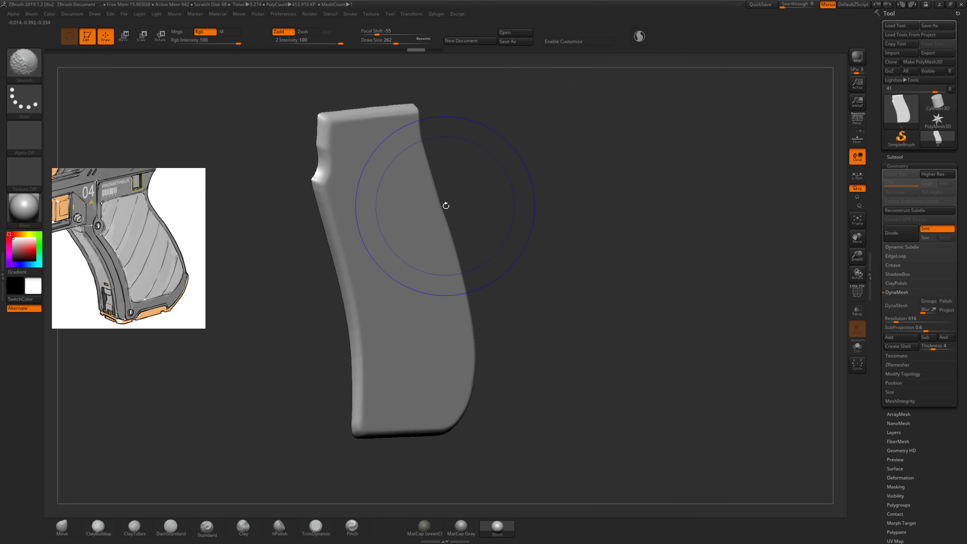
key(s)
drag(367, 172, 370, 173)
key(b)
key(m)
key(v)
mouse_move(473, 168)
mouse_down()
mouse_move(381, 175)
mouse_move(410, 216)
mouse_move(444, 393)
mouse_up()
key(ctrl)
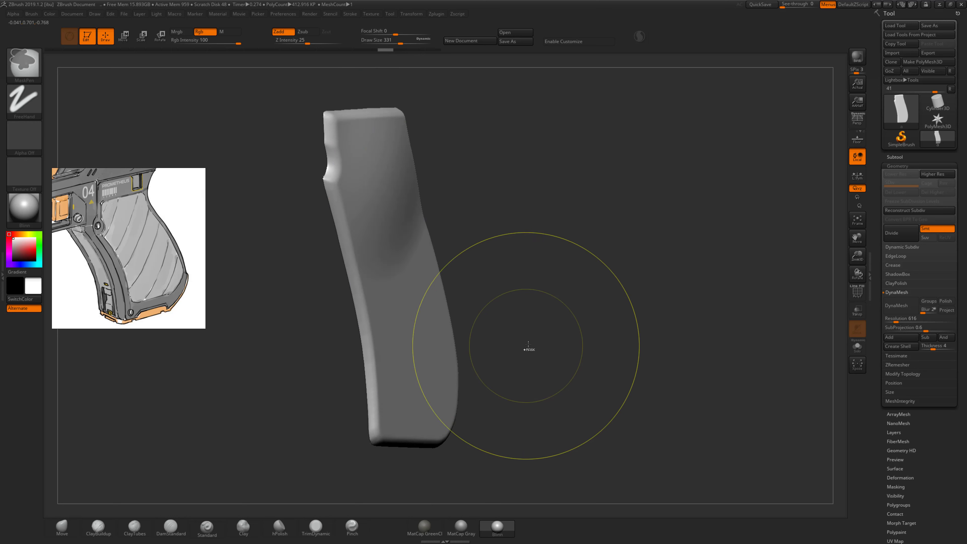
drag(537, 340, 498, 368)
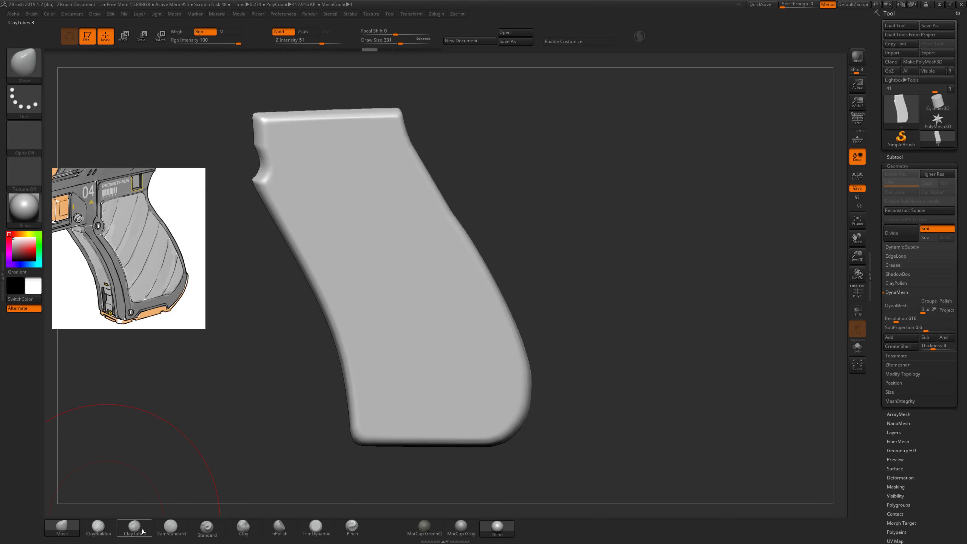
- Switch the stroke type to freehand and smooth strokes down the grip's length
click(219, 525)
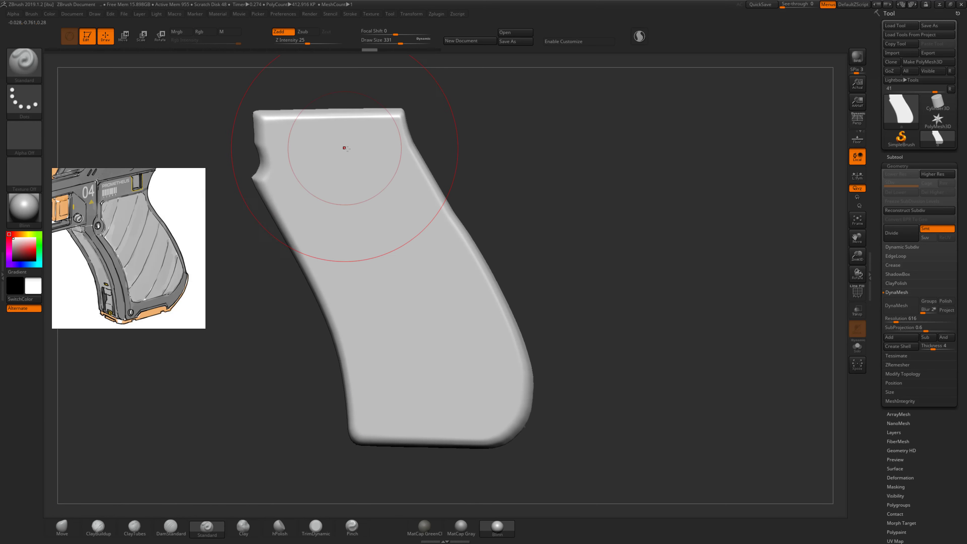
drag(342, 151, 446, 410)
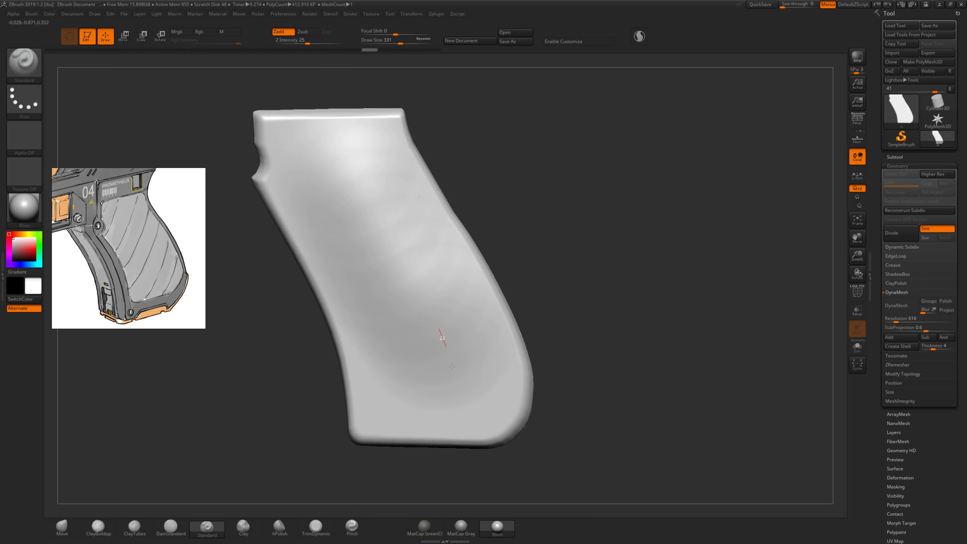
key(ctrl+z)
alt+drag(558, 243, 366, 200)
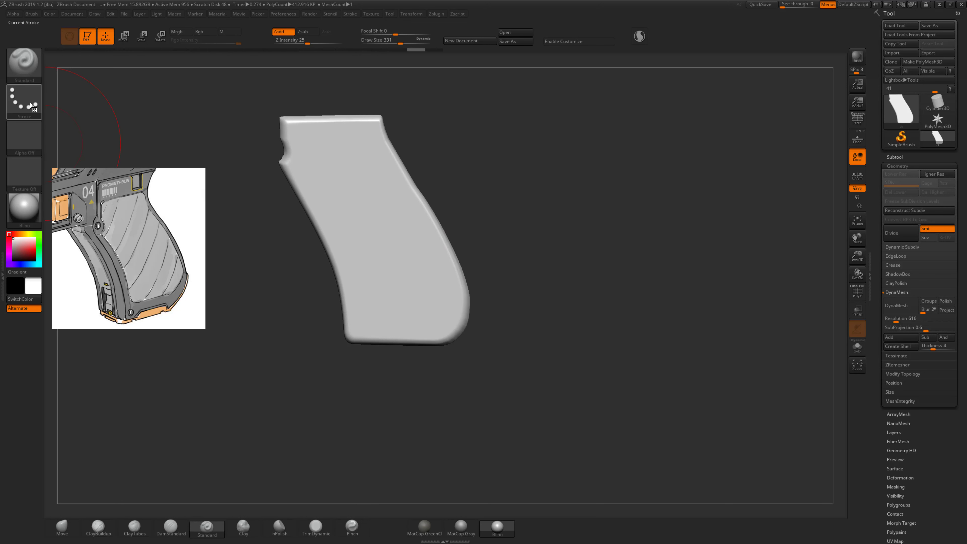
click(23, 103)
click(141, 106)
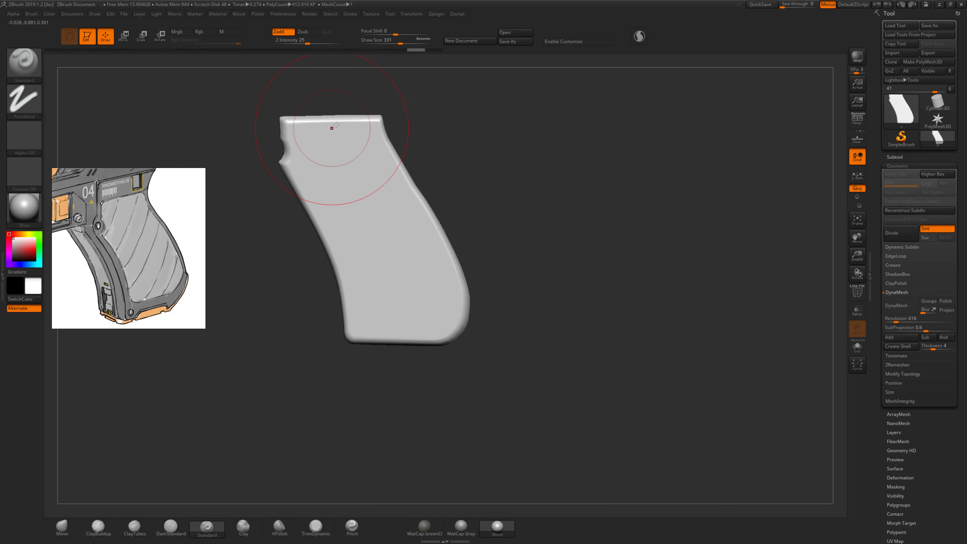
drag(327, 131, 401, 352)
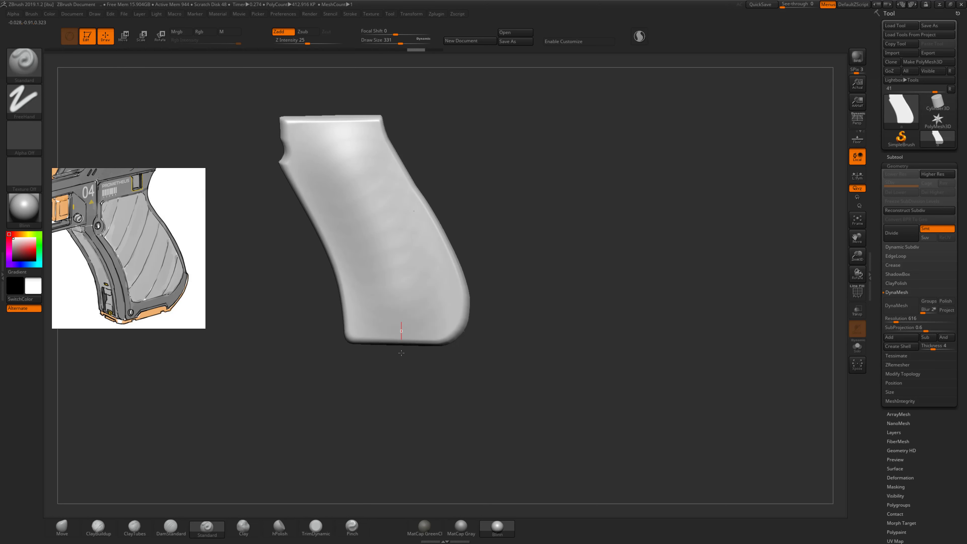
shift+drag(339, 393, 334, 283)
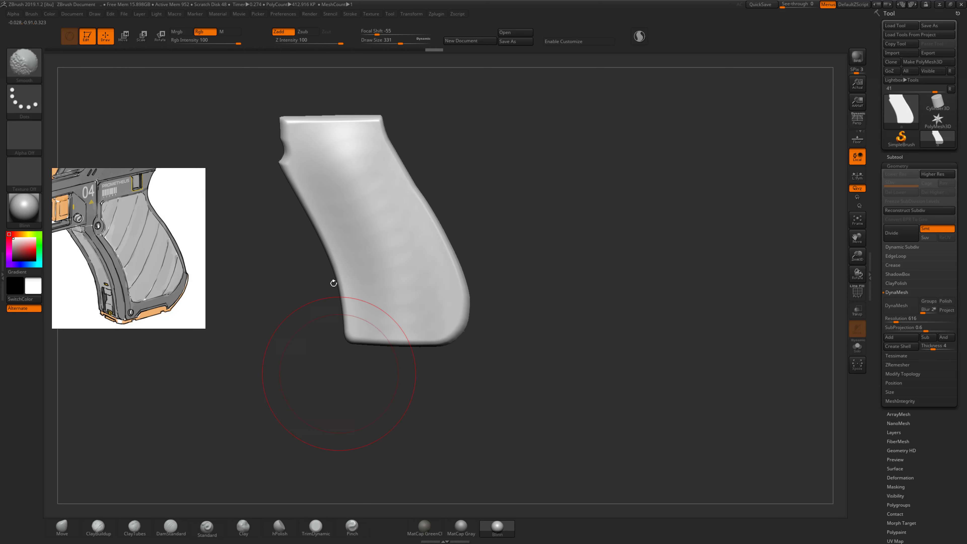
drag(335, 151, 391, 312)
shift+drag(367, 221, 330, 138)
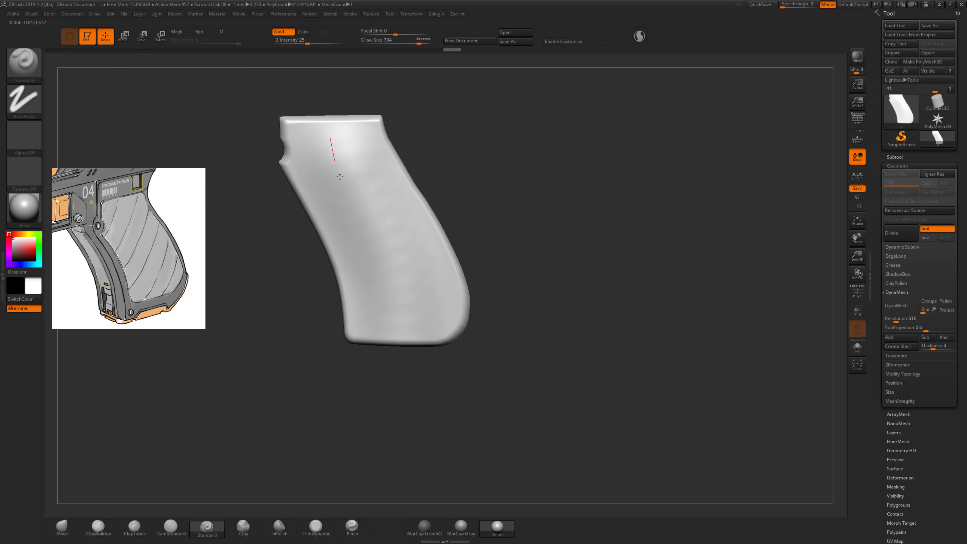
drag(340, 177, 400, 355)
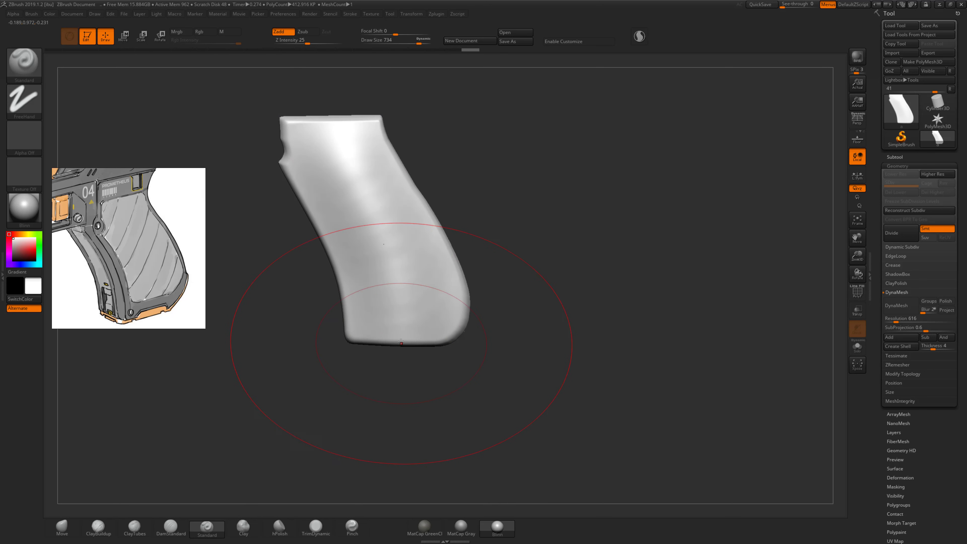
- Shrink the brush to 517 then 274 and smooth across the grip's upper surface
key(s)
mouse_move(394, 311)
mouse_down()
mouse_move(381, 312)
mouse_move(329, 99)
mouse_up()
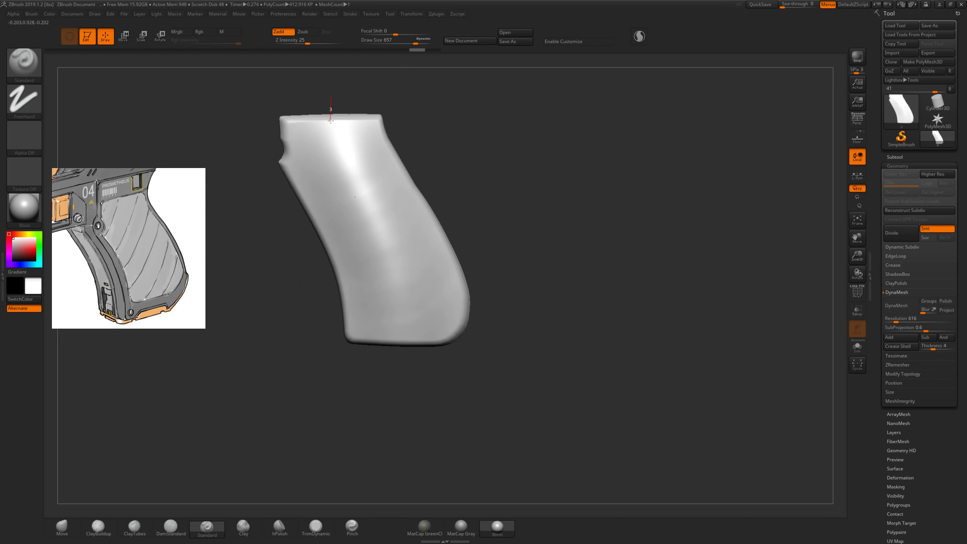
mouse_move(395, 389)
shift+mouse_down()
mouse_move(407, 387)
mouse_move(371, 384)
shift+mouse_up()
key(s)
drag(348, 313, 327, 313)
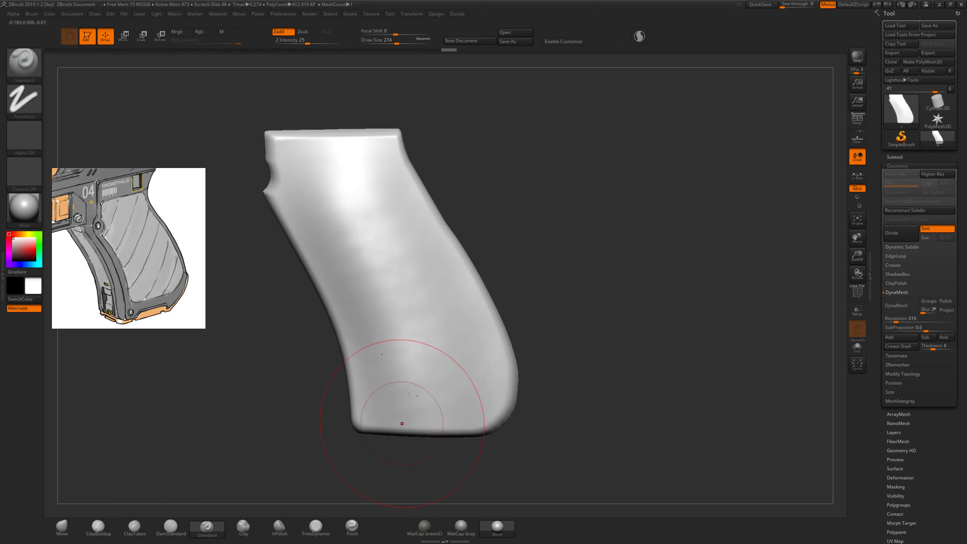
mouse_move(299, 183)
mouse_down()
mouse_move(362, 296)
mouse_move(427, 265)
mouse_move(382, 162)
mouse_move(453, 396)
mouse_up()
key(shift)
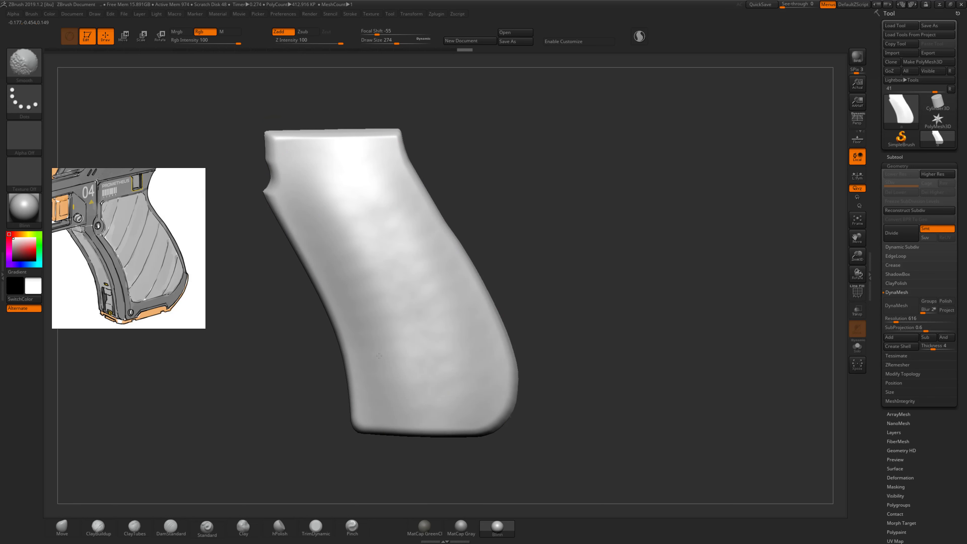
drag(628, 305, 406, 270)
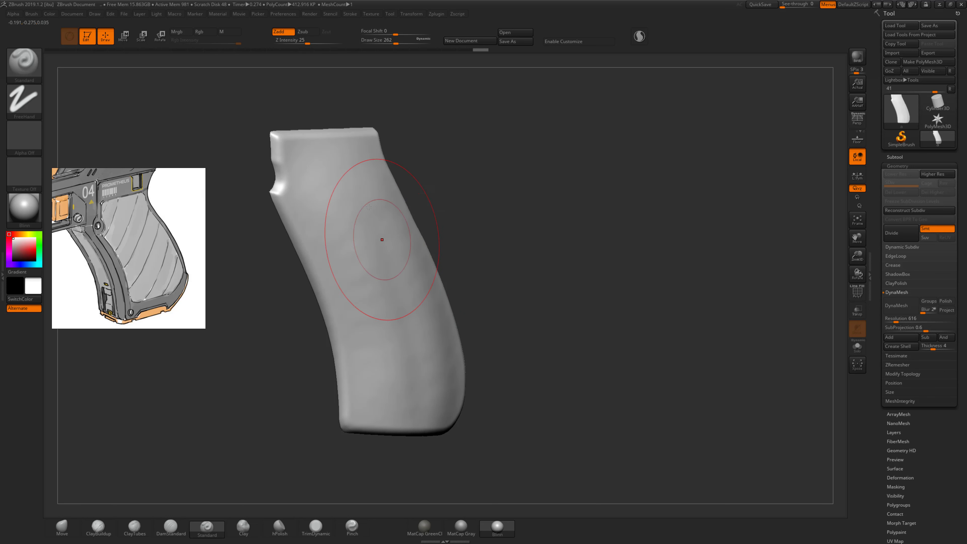
shift+drag(410, 419, 407, 332)
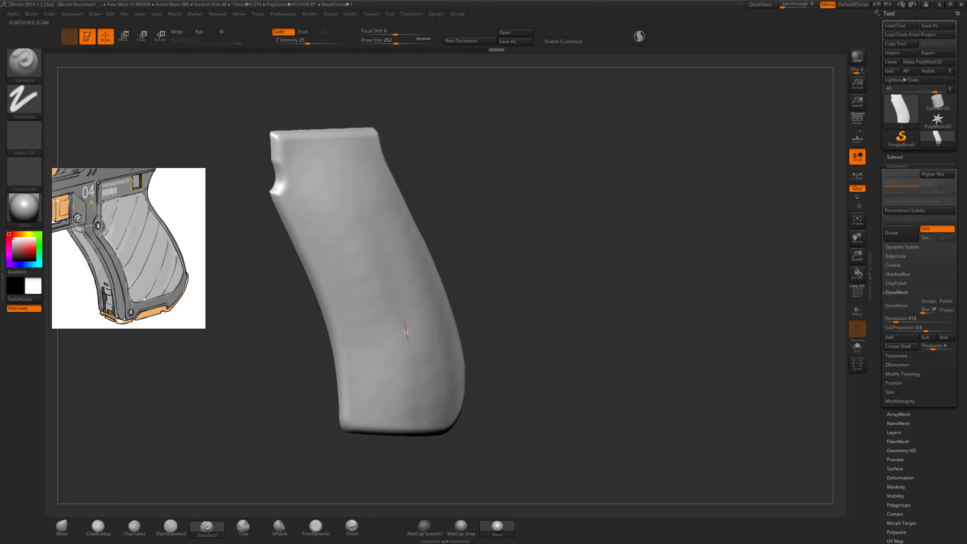
- At brush size 182, soften the grip's upper surface and check it edge-on
key(s)
drag(346, 172, 340, 177)
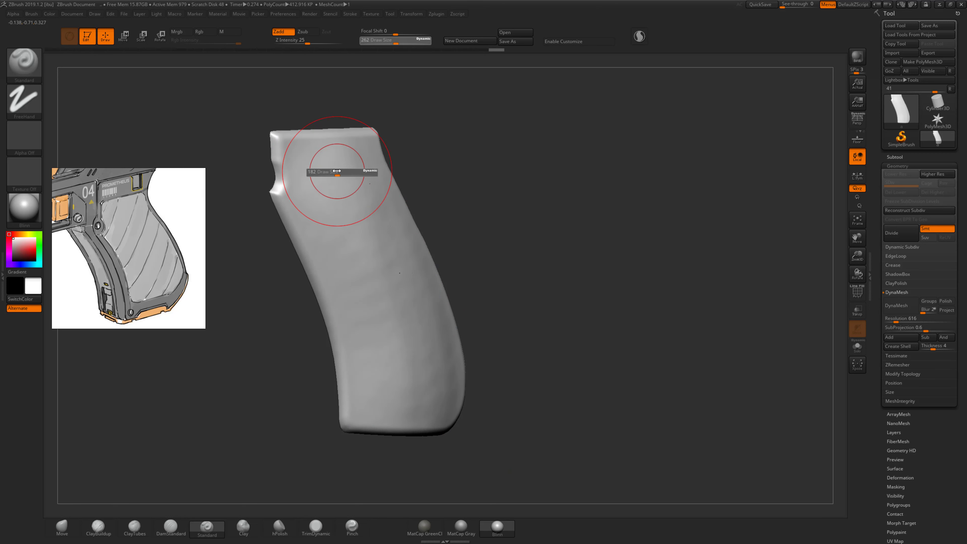
key(shift)
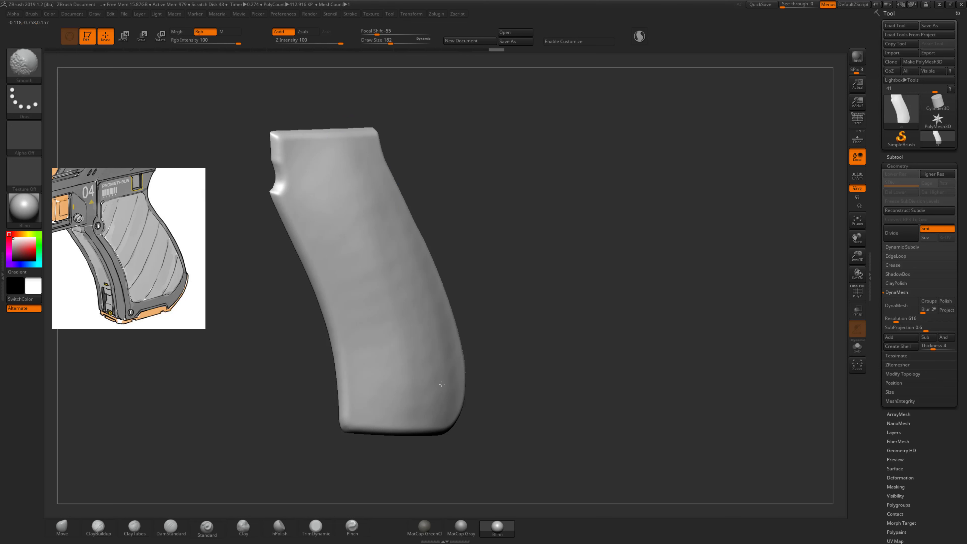
drag(508, 324, 417, 205)
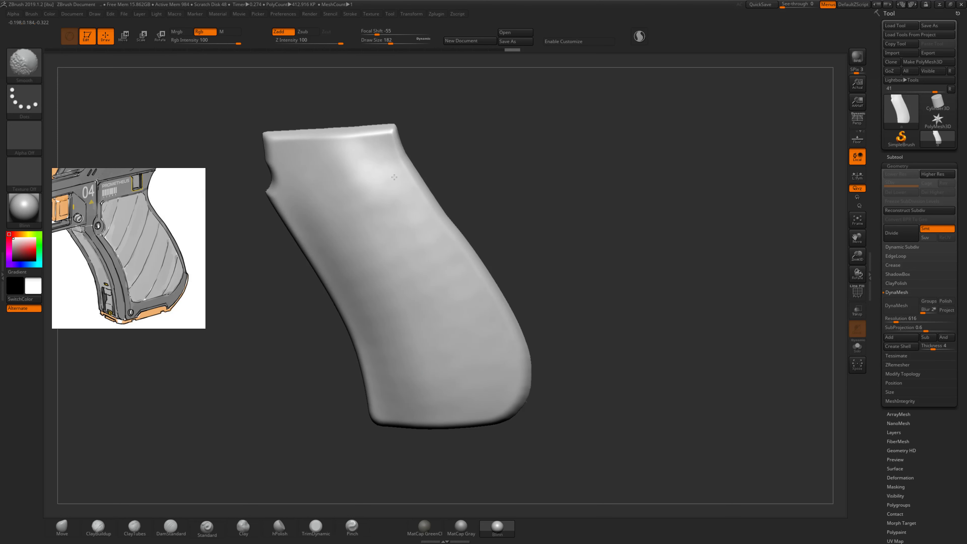
drag(380, 155, 371, 147)
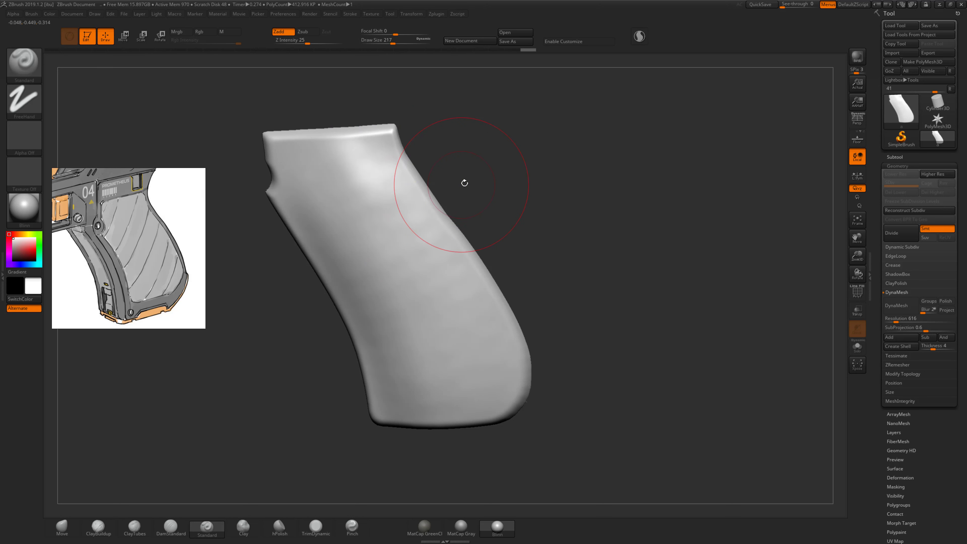
shift+drag(460, 182, 372, 147)
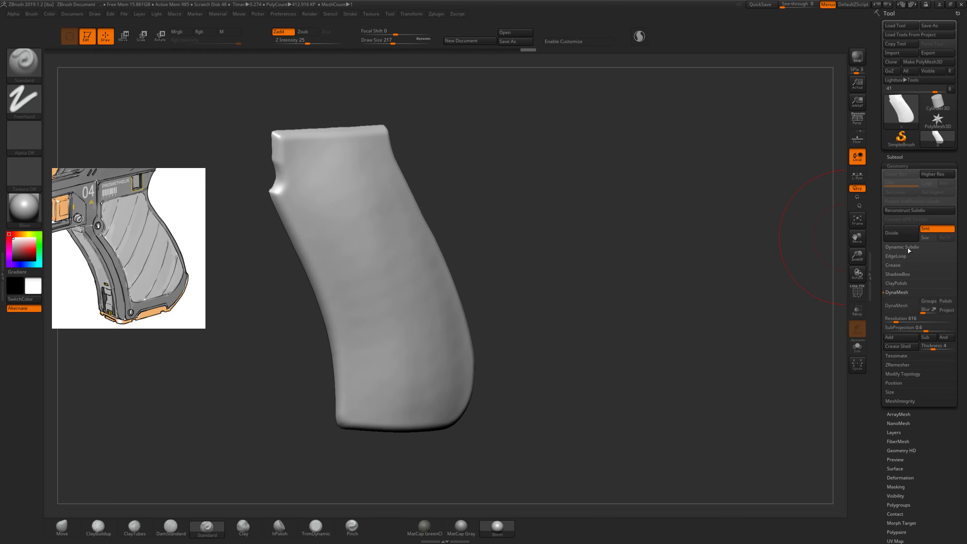
mouse_move(699, 253)
mouse_down()
mouse_move(816, 259)
mouse_move(791, 253)
mouse_up()
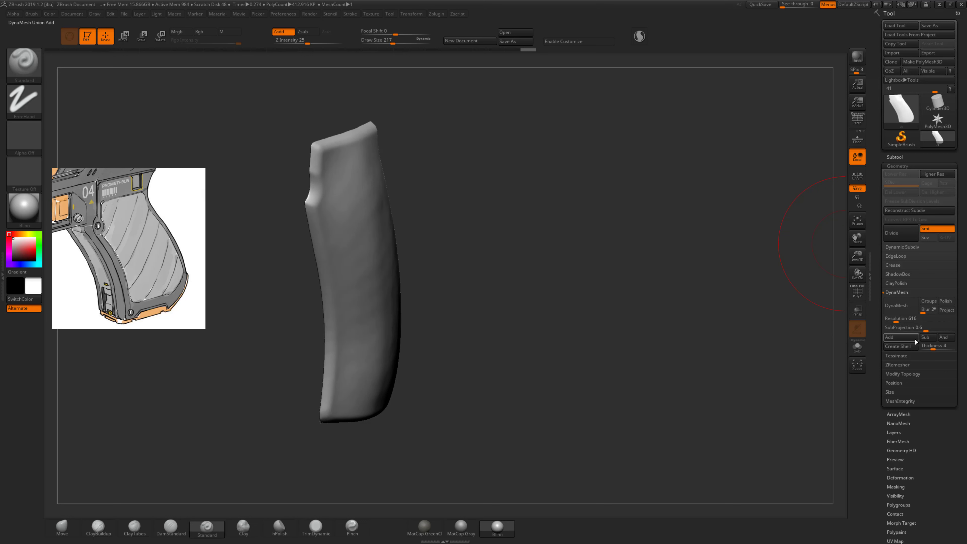
- Run ZRemesher on the grip to get a clean quad mesh of about 6.9K polygons
click(905, 363)
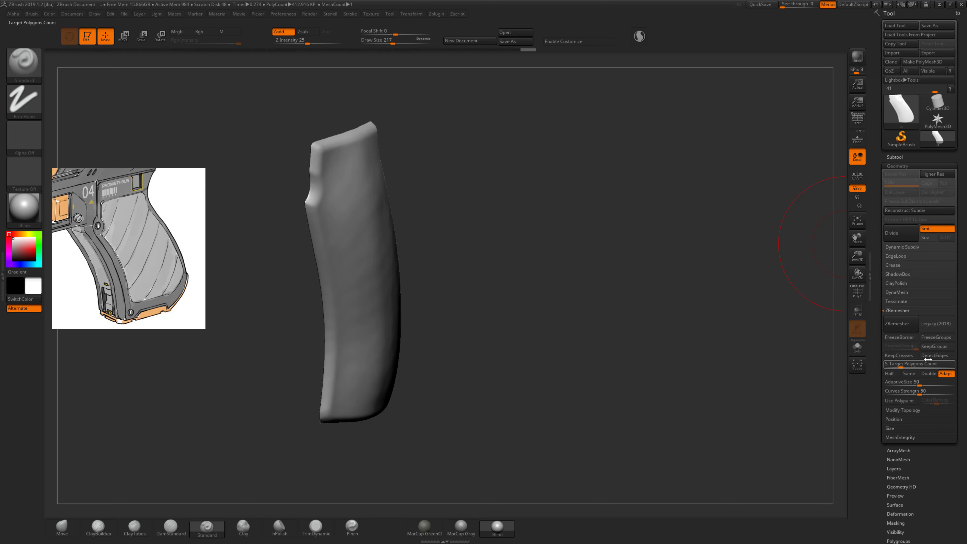
click(902, 323)
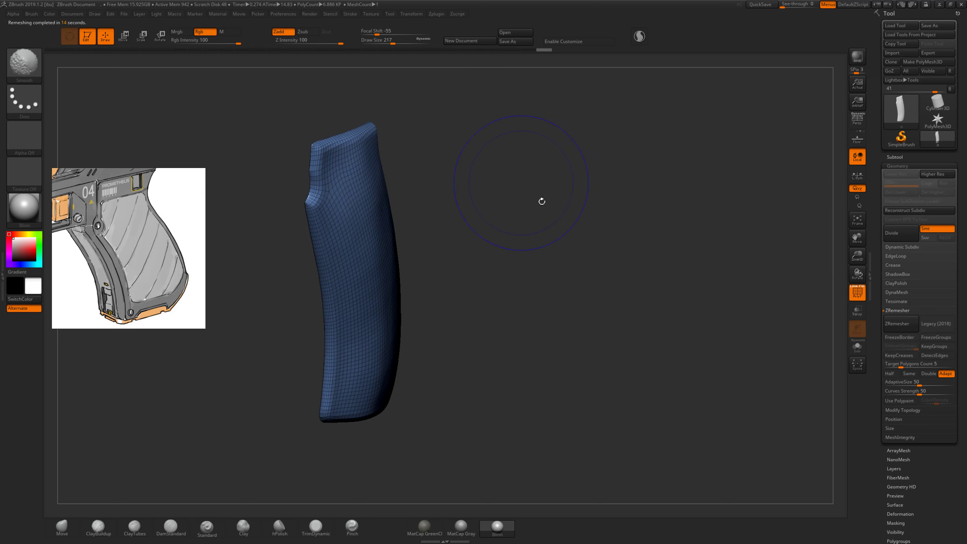
shift+drag(540, 200, 502, 213)
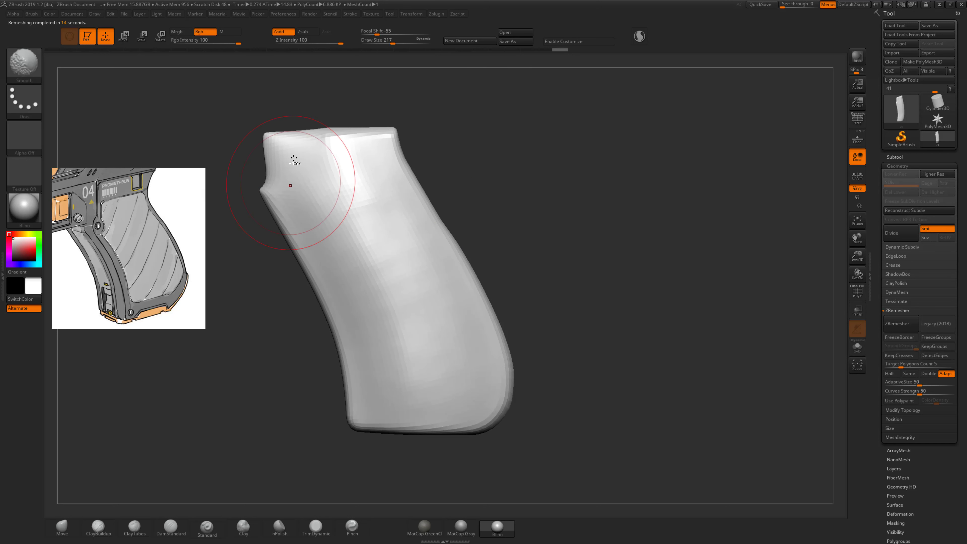
- Set the brush size to 97 and smooth the grip's upper surface
text(s97)
key(Return)
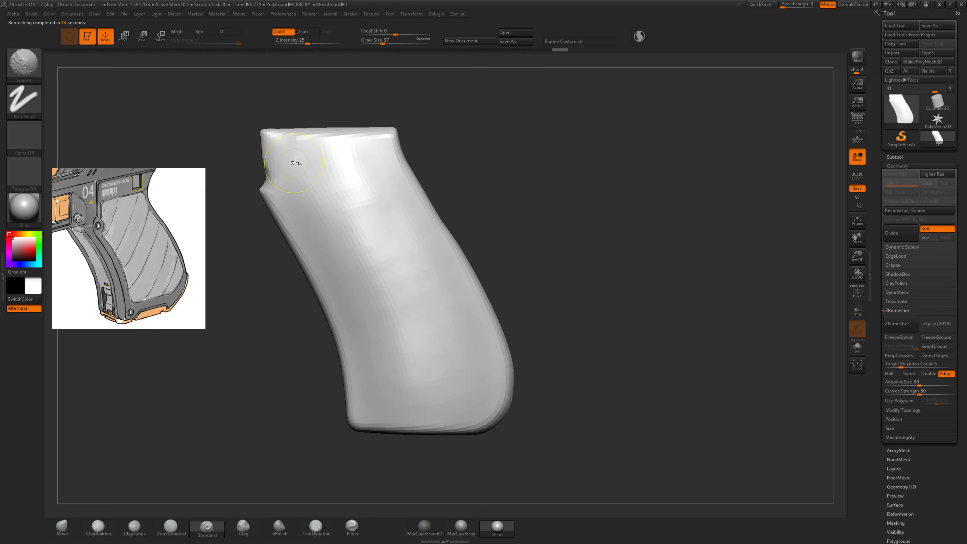
key(shift)
shift+drag(367, 183, 323, 160)
drag(259, 207, 274, 205)
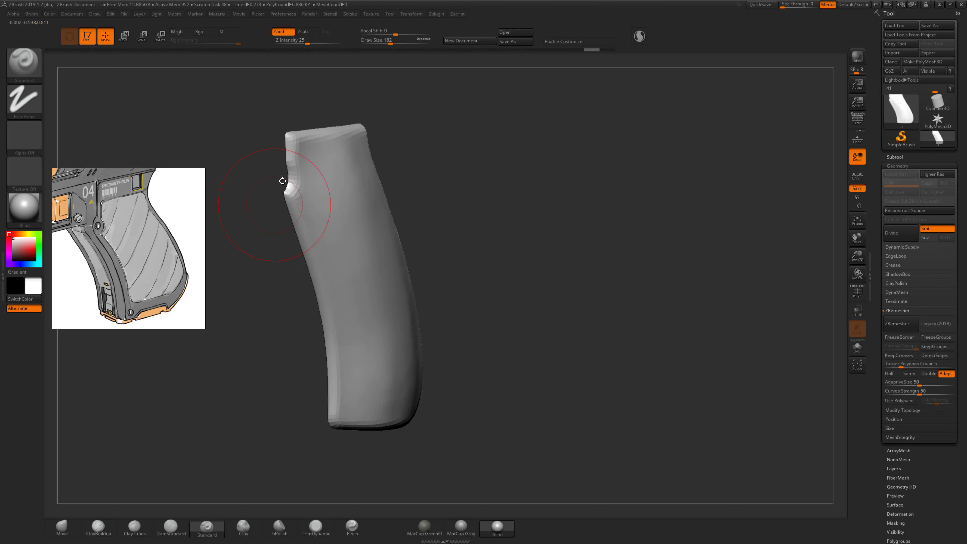
- Enlarge the smoothing brush to 245 and smooth the dents on the upper grip
key(shift)
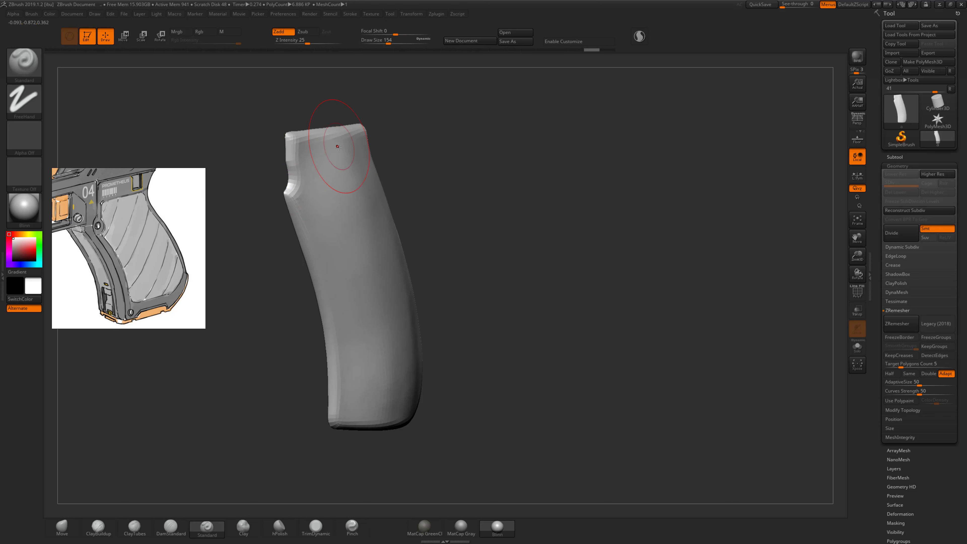
key(shift)
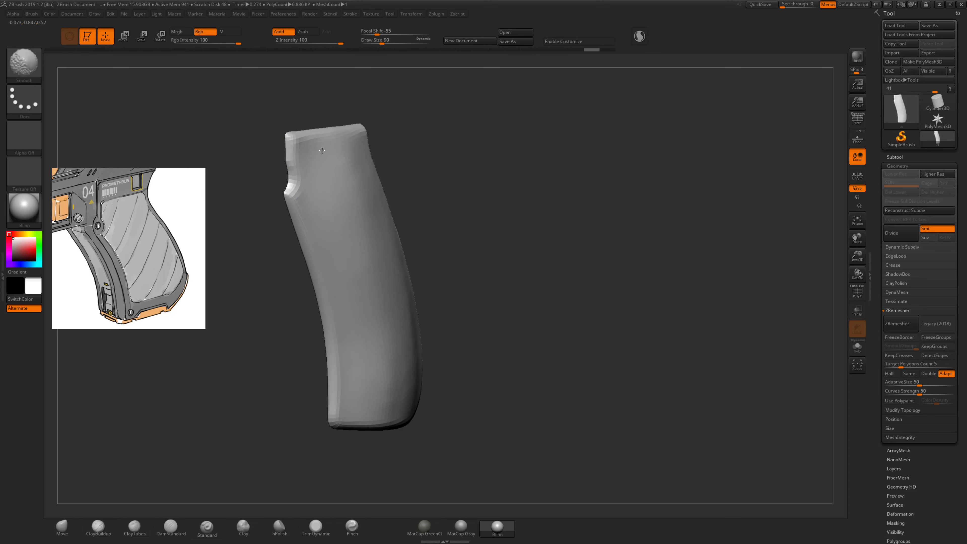
key(bracketright)
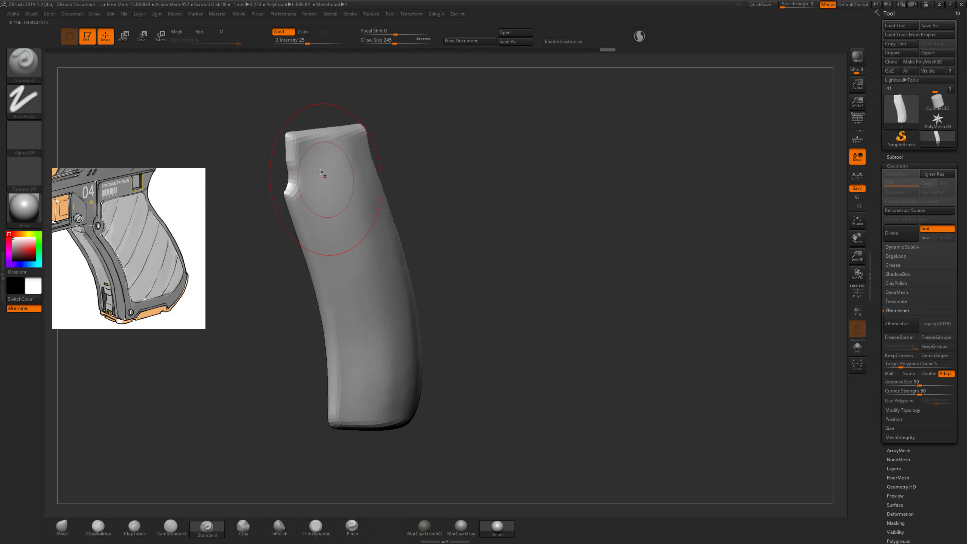
key(bracketright)
key(s)
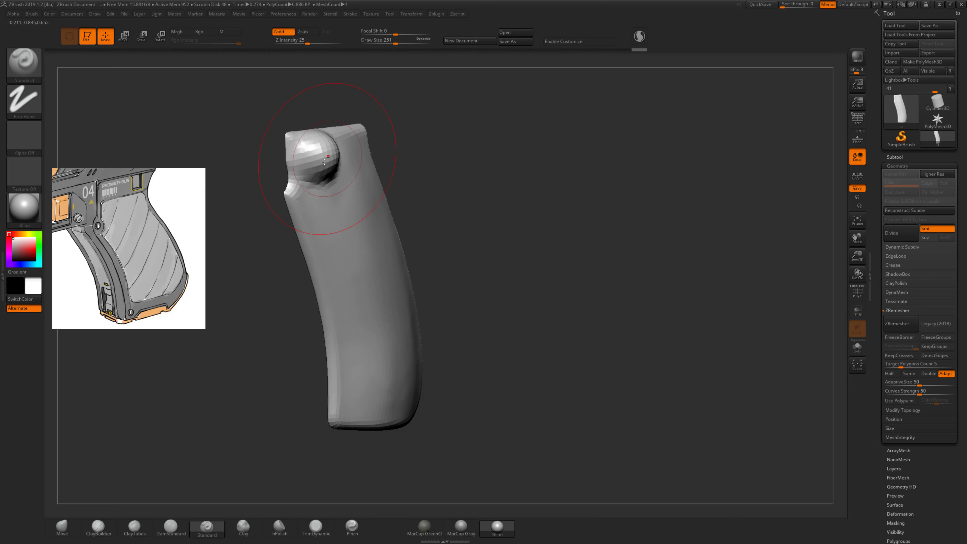
shift+drag(355, 253, 304, 164)
- Reshape the top notch and sculpt the lower grip, lowering strength to 14
mouse_move(365, 274)
mouse_down()
mouse_move(366, 374)
mouse_move(313, 206)
mouse_up()
drag(342, 289, 353, 315)
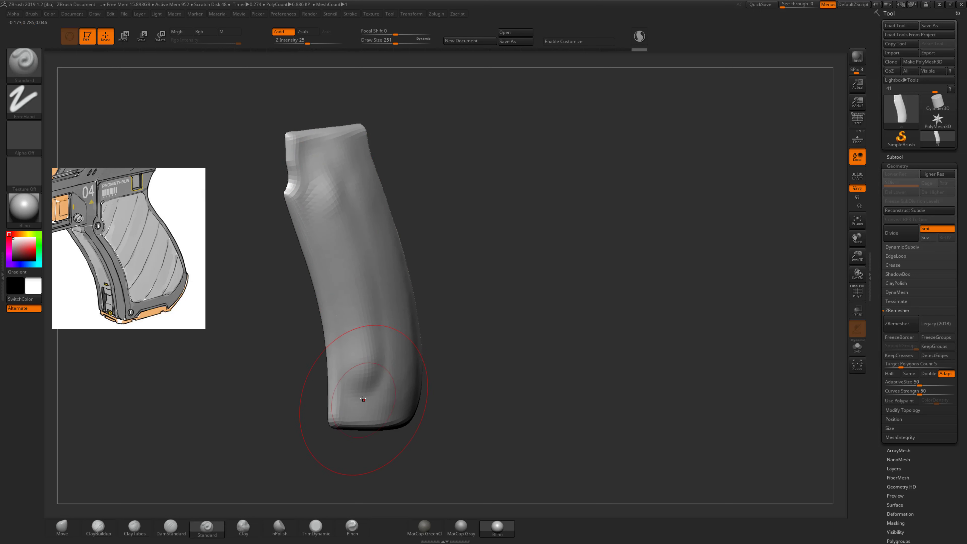
shift+drag(359, 404, 366, 323)
drag(308, 43, 300, 43)
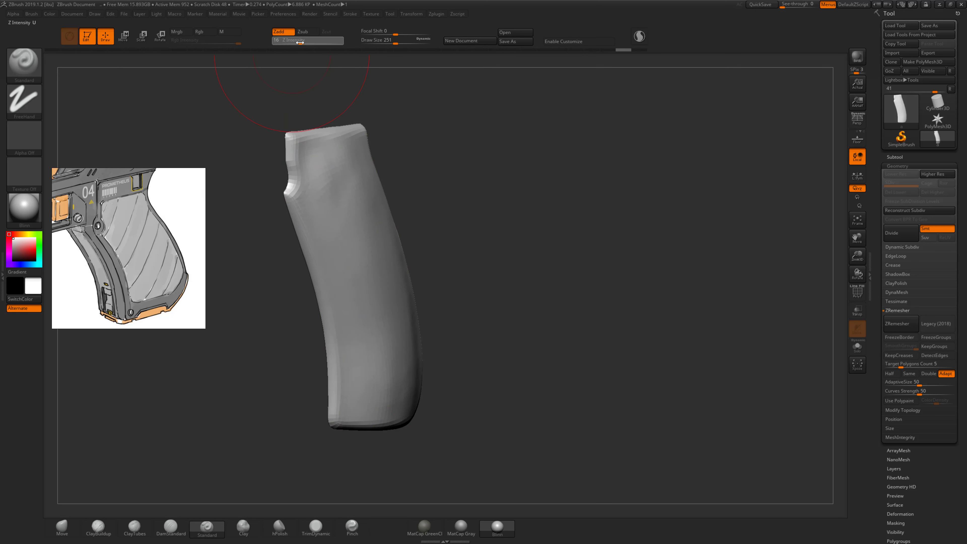
mouse_move(352, 320)
mouse_down()
mouse_move(369, 406)
mouse_move(350, 419)
mouse_up()
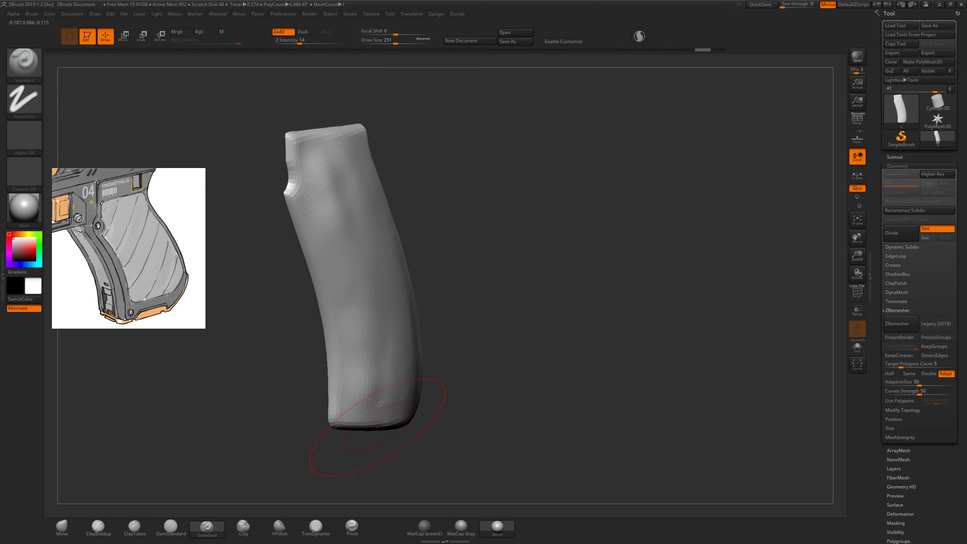
- Soften the top and notch edges and reshape the grip along its length
shift+drag(336, 197, 327, 131)
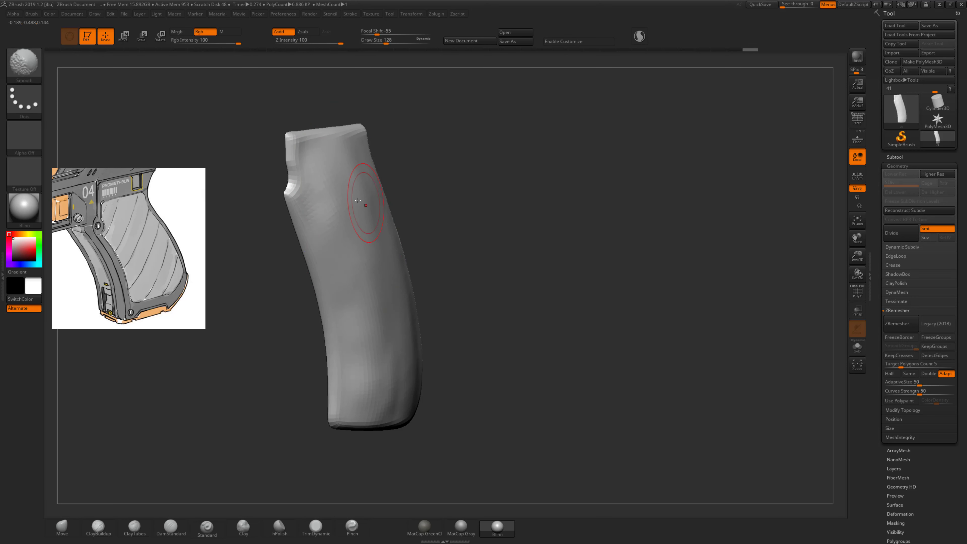
mouse_move(358, 200)
shift+mouse_down()
mouse_move(375, 299)
mouse_move(343, 198)
shift+mouse_up()
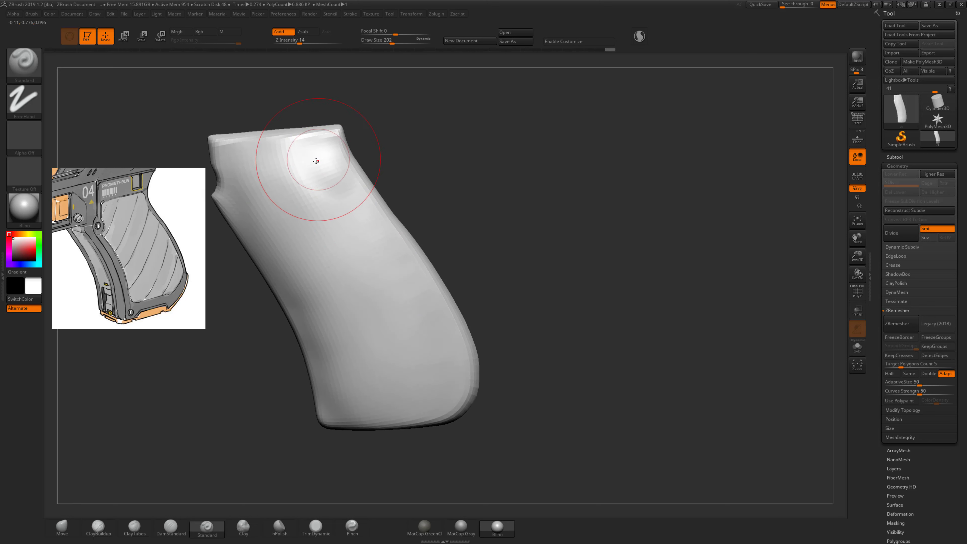
drag(305, 151, 432, 387)
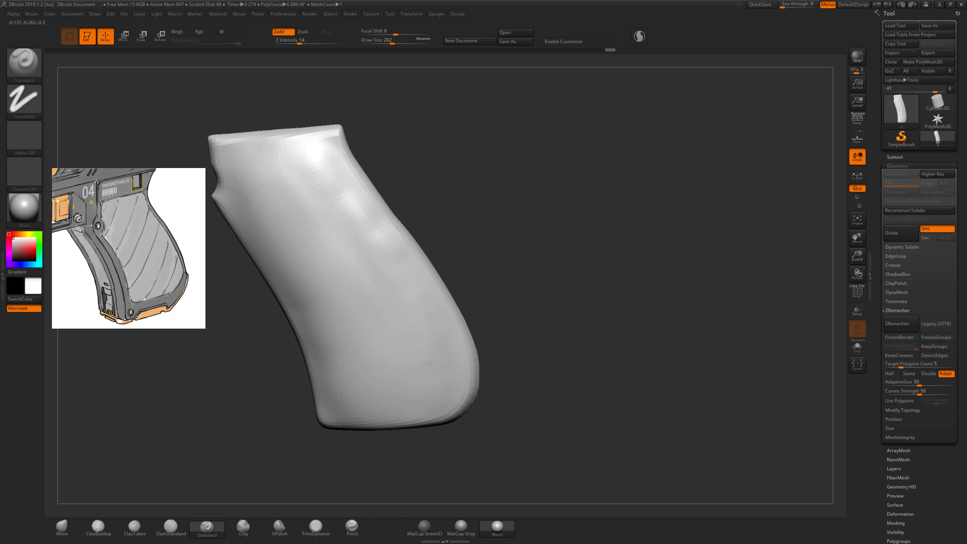
drag(313, 191, 392, 352)
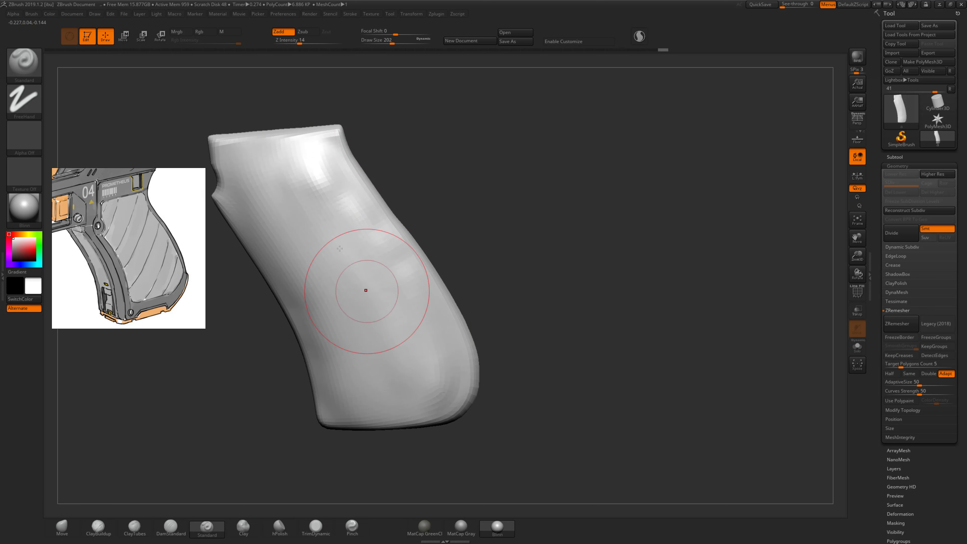
mouse_move(291, 190)
mouse_down()
mouse_move(372, 339)
mouse_move(313, 179)
mouse_up()
- Smooth the upper and lower-right grip surfaces, turning the model to check them
key(shift)
shift+drag(442, 297, 432, 389)
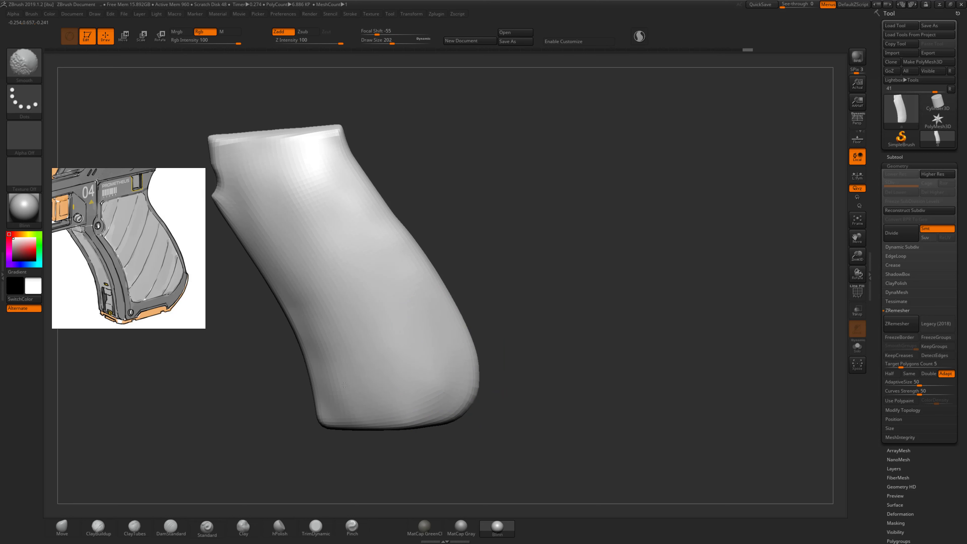
mouse_move(518, 305)
mouse_down()
mouse_move(313, 309)
mouse_move(314, 367)
mouse_up()
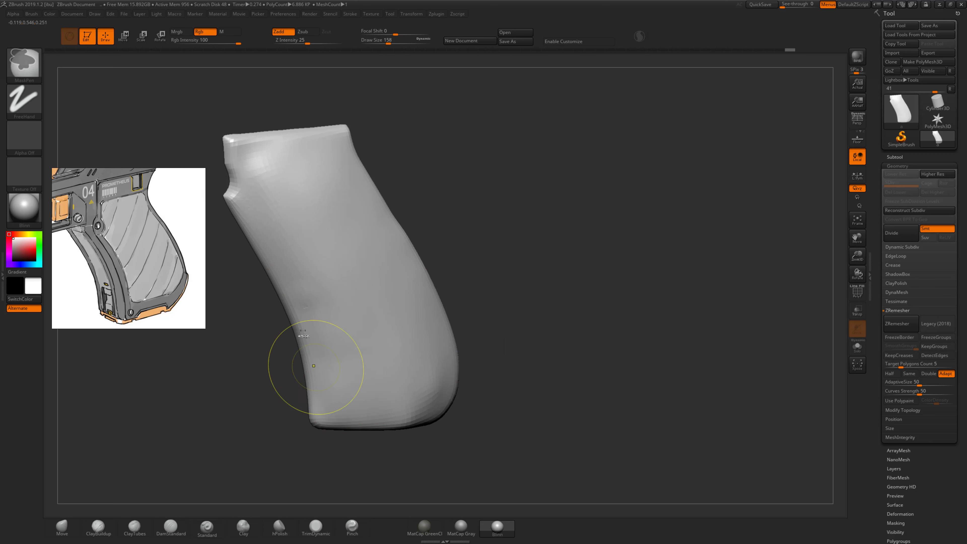
shift+drag(385, 396, 415, 342)
drag(486, 216, 377, 318)
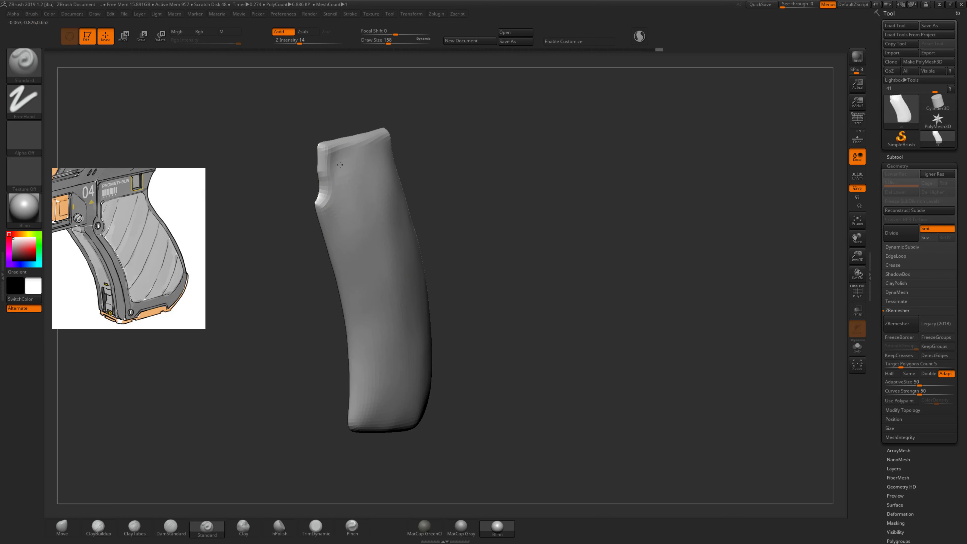
- Build up a raised patch on the upper grip, then smooth the bump out
key(s)
mouse_move(346, 167)
mouse_down()
mouse_move(337, 153)
mouse_move(335, 179)
mouse_move(377, 151)
mouse_up()
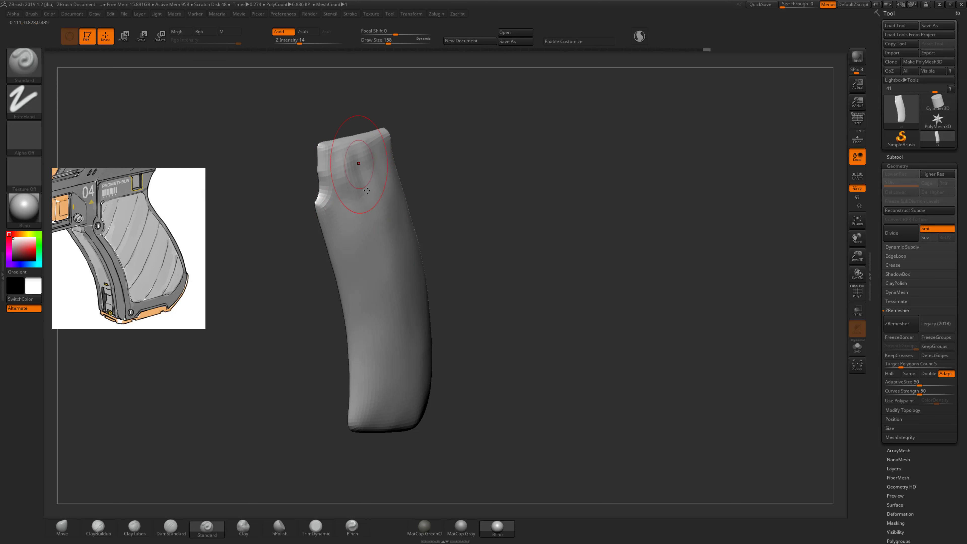
shift+drag(359, 167, 388, 237)
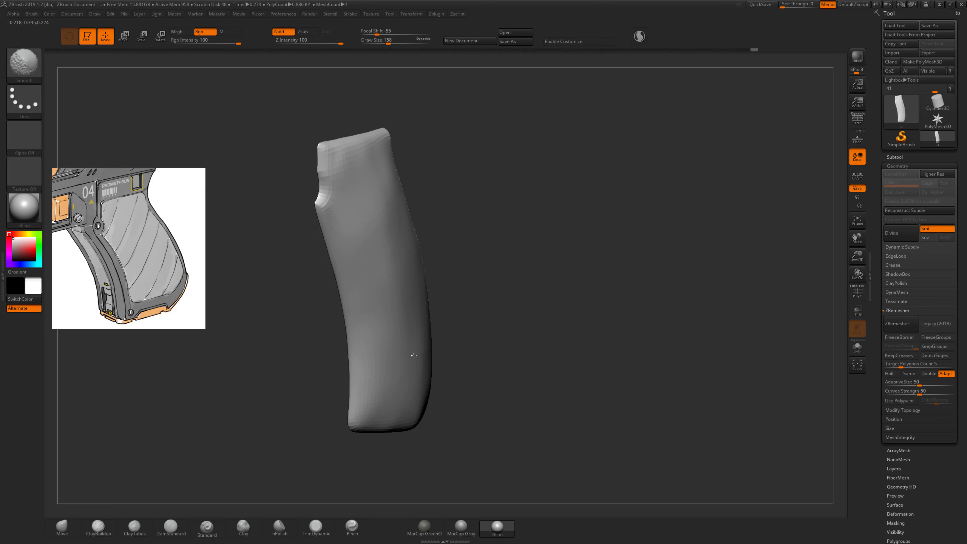
shift+drag(413, 355, 485, 288)
alt+drag(572, 216, 544, 207)
- Resize the brush from 245 to 187 and inspect the grip's wireframe and polygroups
key(s)
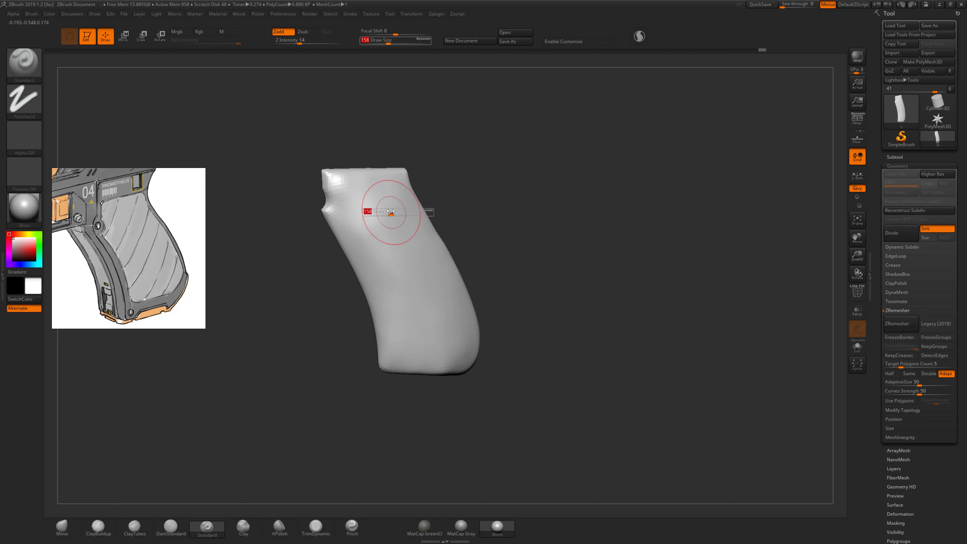
drag(391, 211, 397, 211)
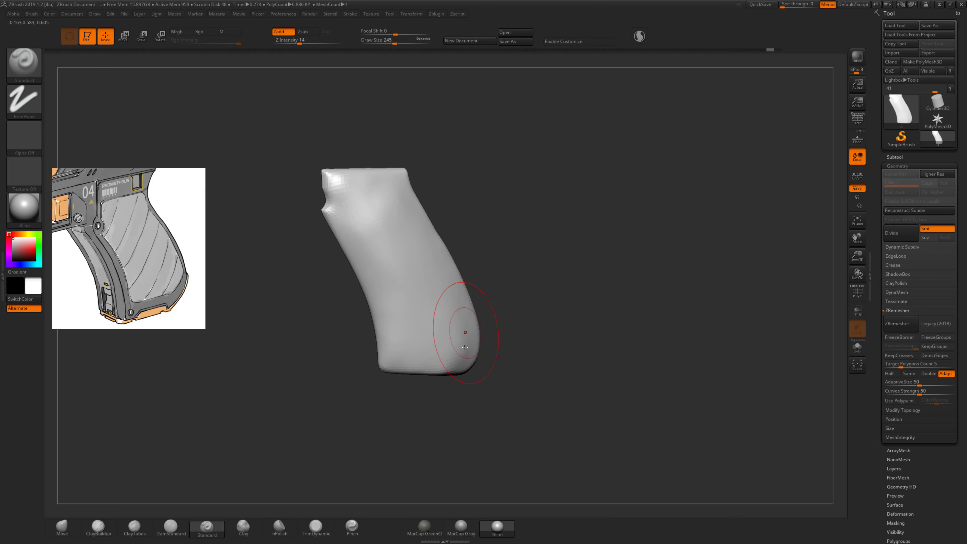
key(bracketleft)
key(bracketleft)
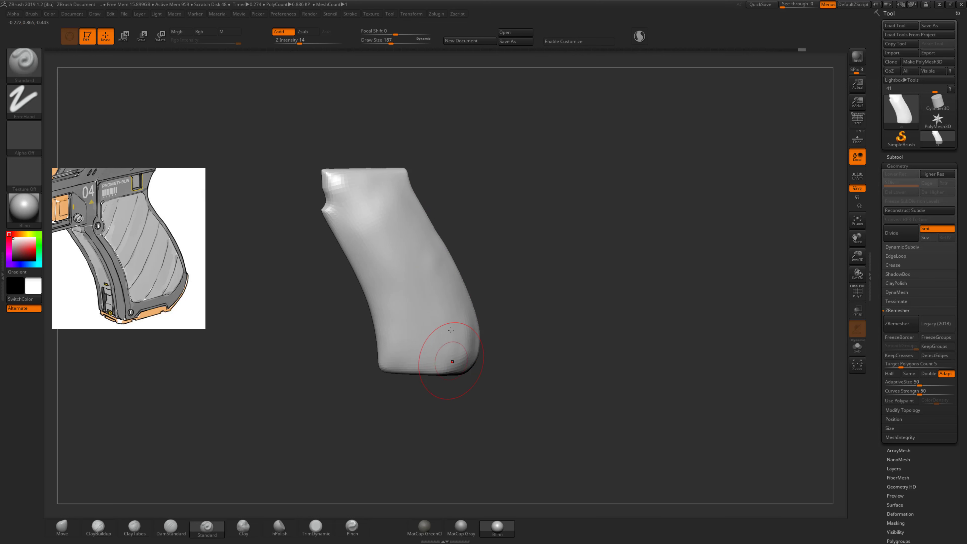
mouse_move(480, 366)
mouse_down()
mouse_move(608, 300)
mouse_move(490, 282)
mouse_up()
key(shift)
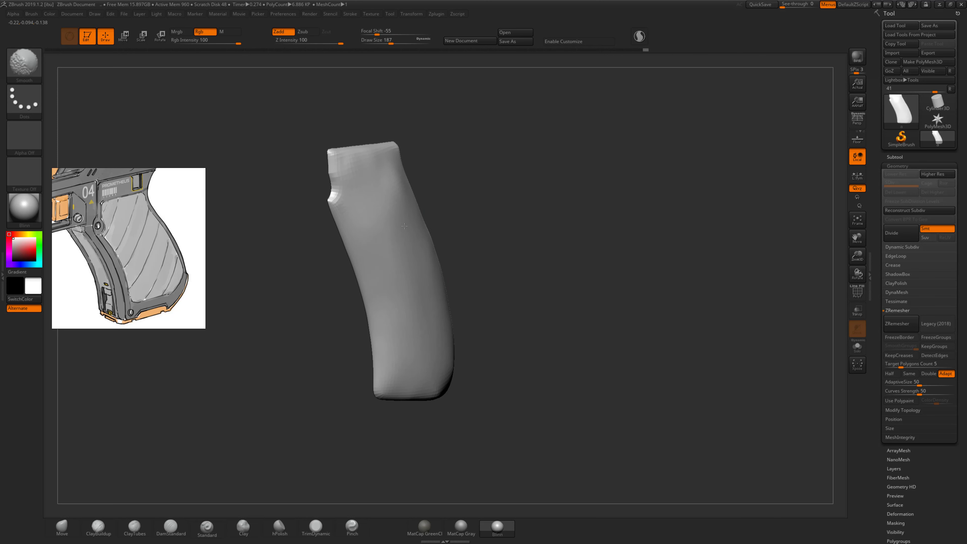
key(shift+f)
key(shift+f)
drag(510, 213, 532, 230)
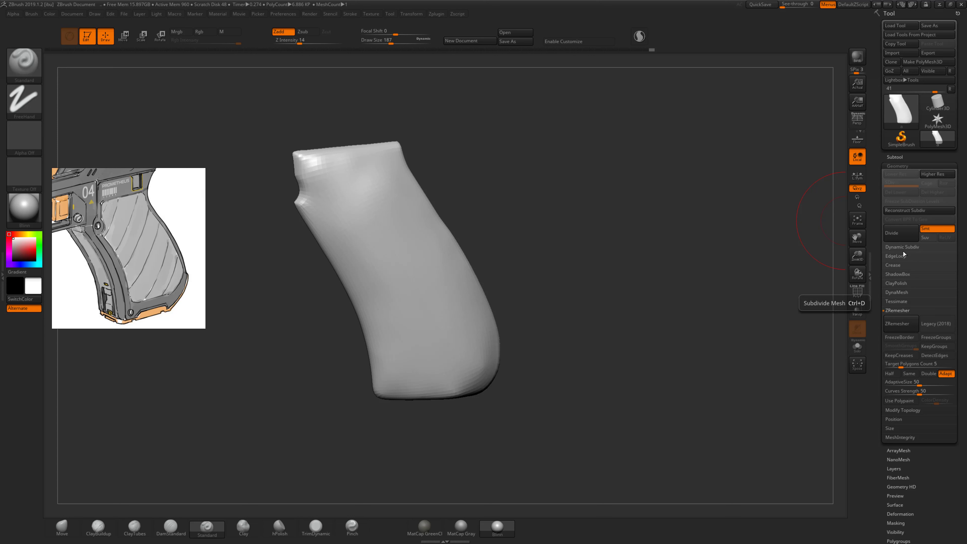
- Remesh the grip with DynaMesh at resolution 504, giving about 274K even polygons
click(899, 293)
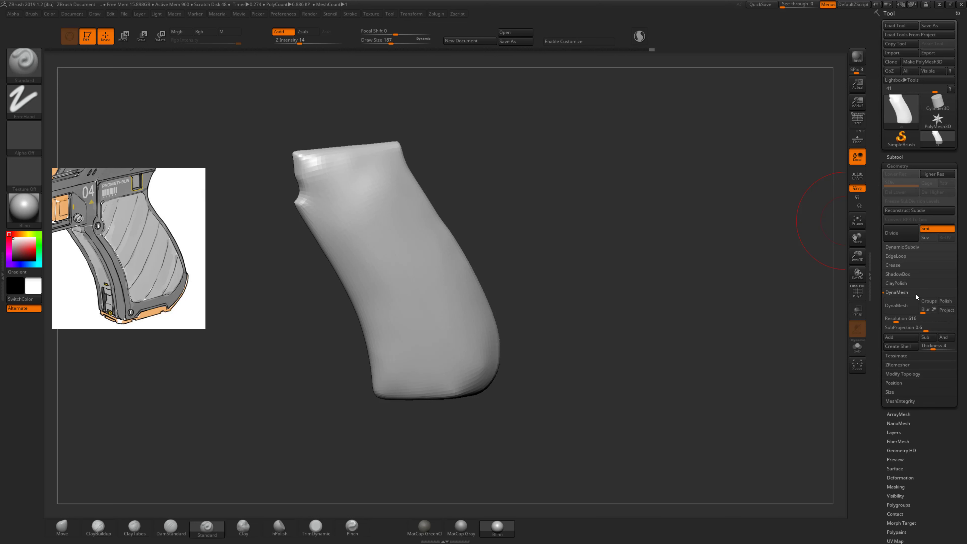
click(904, 319)
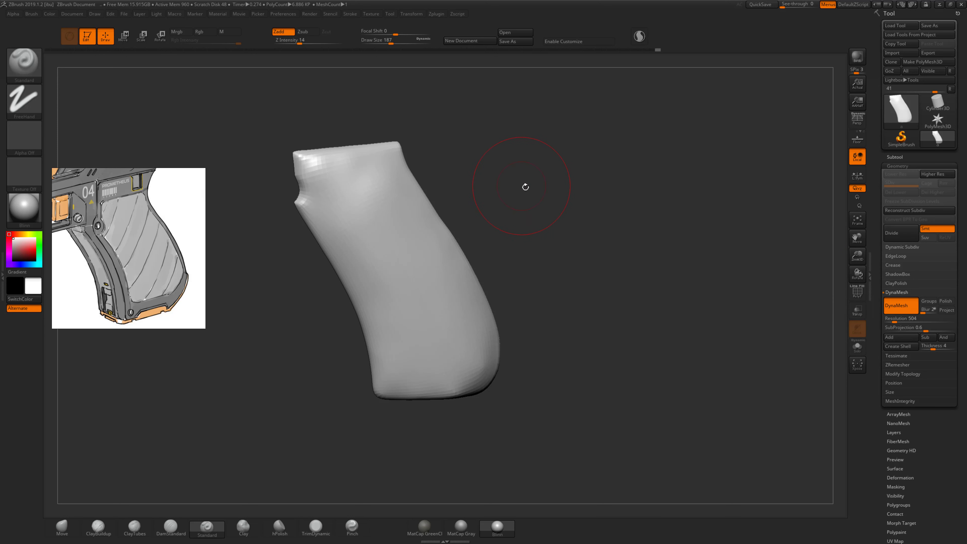
ctrl+drag(532, 201, 535, 203)
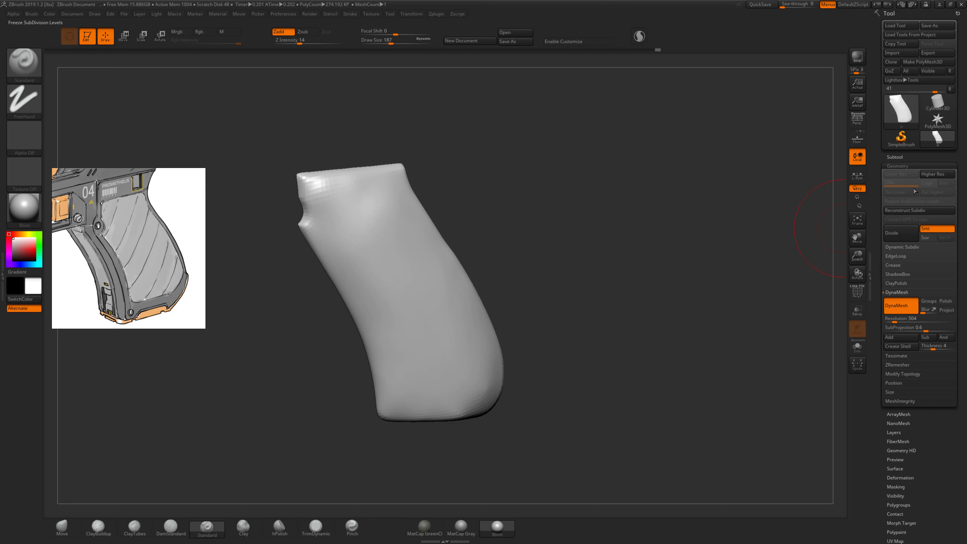
click(914, 166)
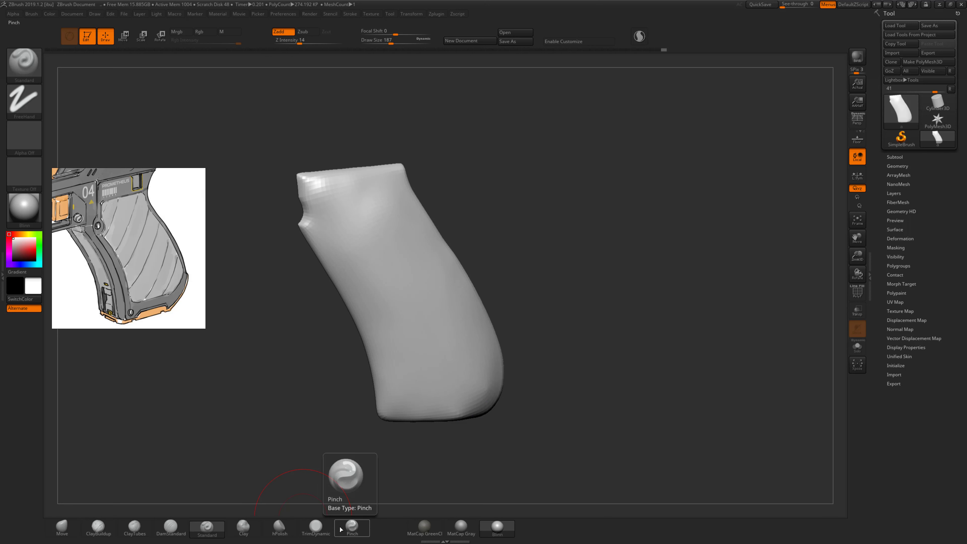
- Try thin DamStandard test creases on the grip and undo each one
click(171, 528)
key(s)
drag(381, 248, 334, 250)
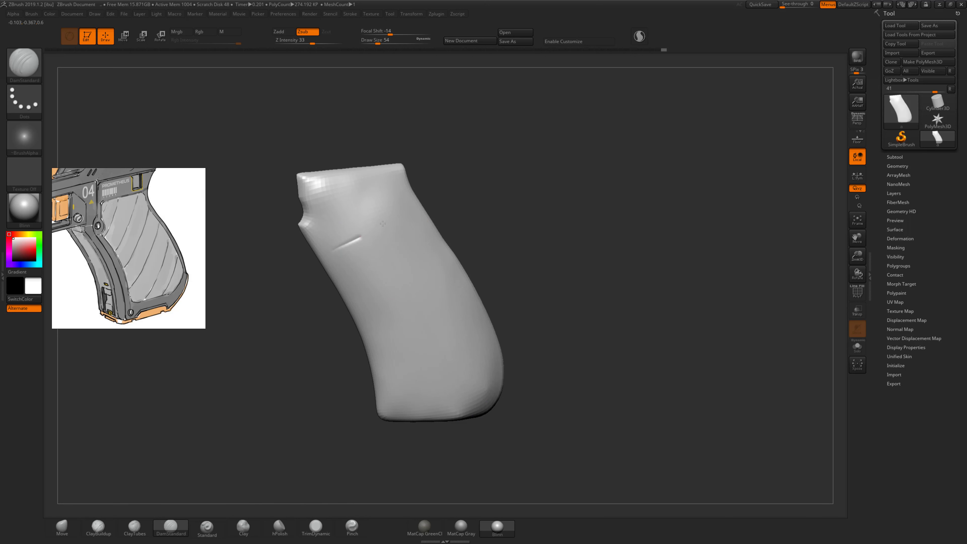
key(ctrl+z)
drag(460, 189, 460, 197)
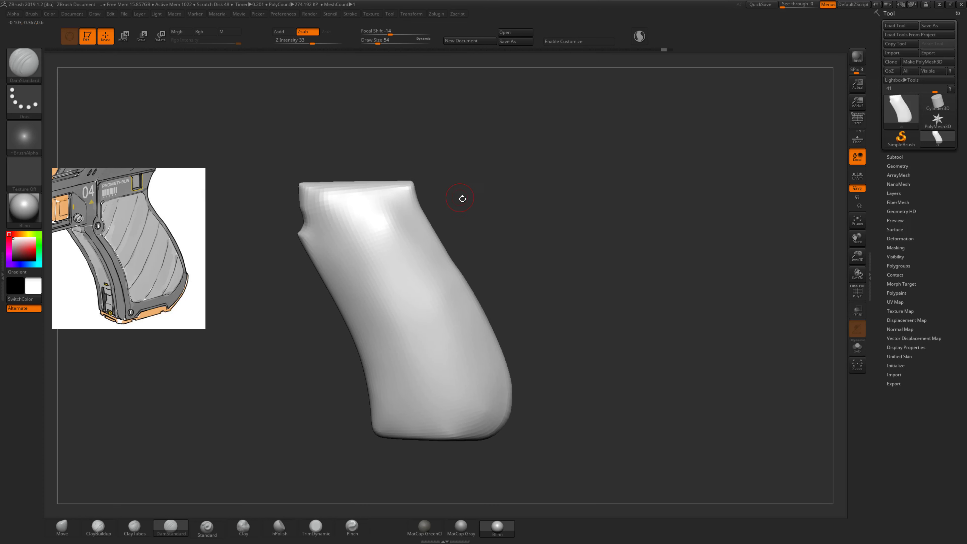
drag(364, 247, 435, 250)
key(ctrl+z)
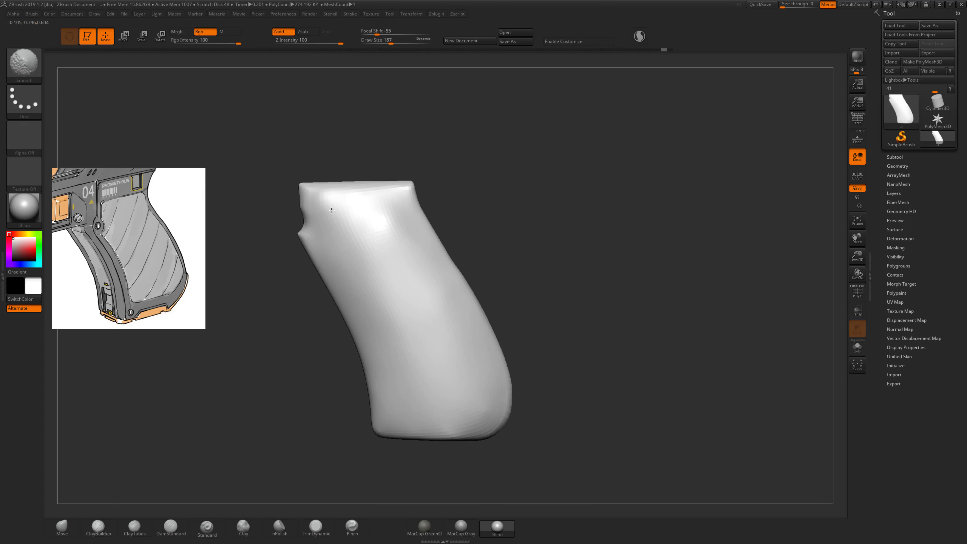
- Smooth the grip's upper-left area and reduce the brush size to 94
shift+drag(339, 231, 371, 218)
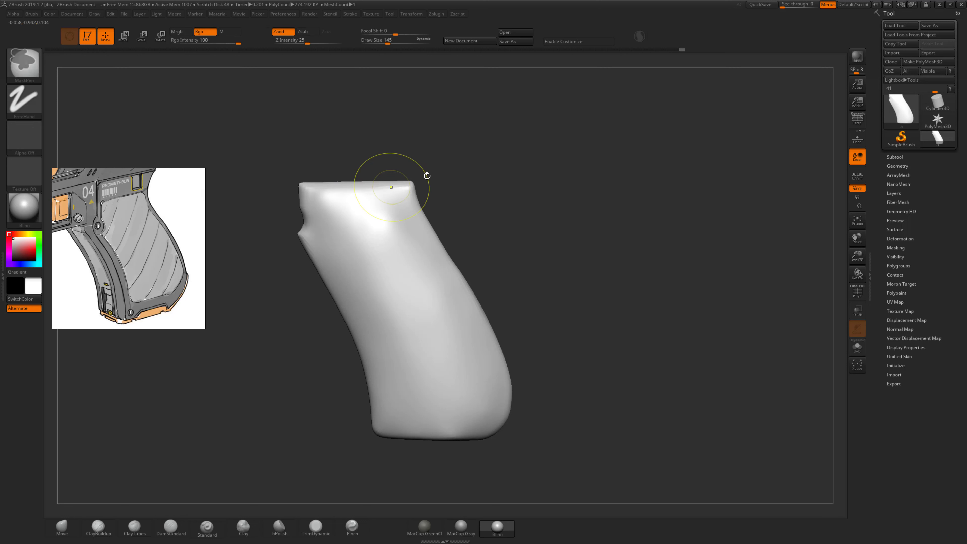
drag(388, 177, 378, 194)
key(s)
drag(265, 269, 287, 216)
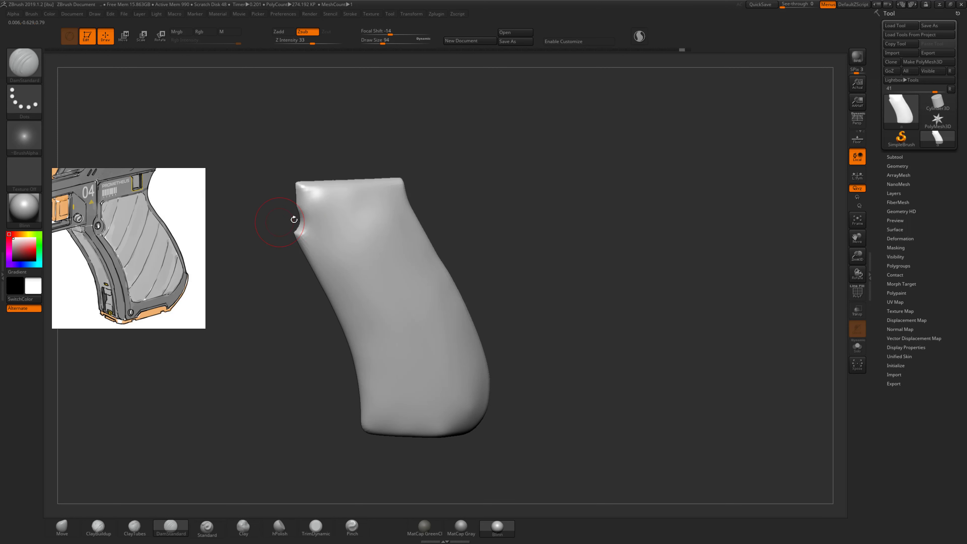
- Add Untitled Layer 1 to the grip and smooth away the top-left corner crease
click(898, 196)
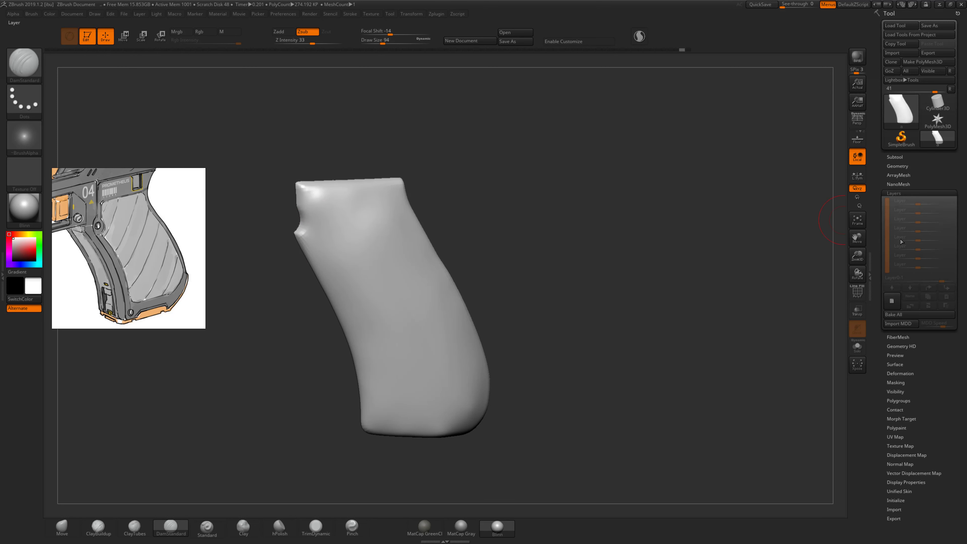
click(891, 301)
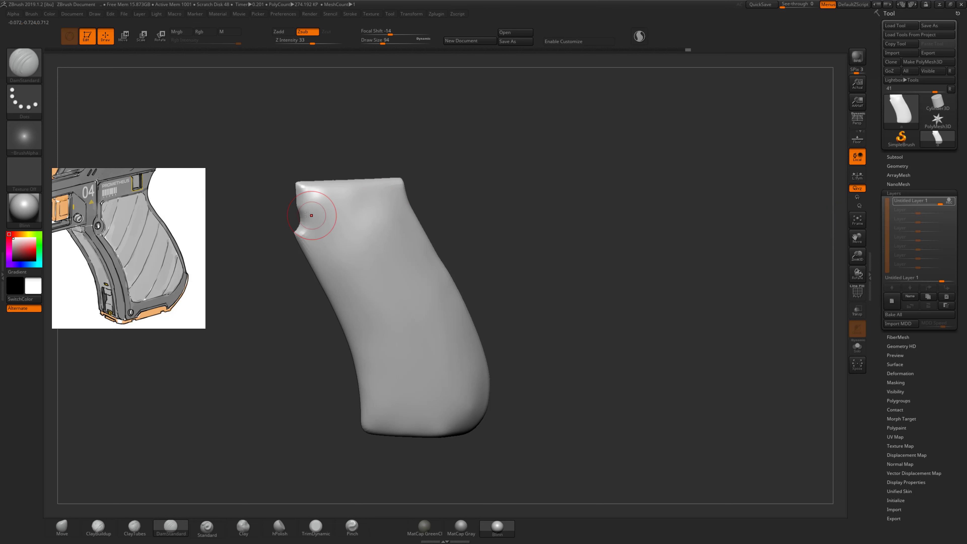
mouse_move(281, 210)
mouse_down()
mouse_move(301, 208)
mouse_move(341, 152)
mouse_move(301, 207)
mouse_move(328, 173)
mouse_up()
key(ctrl+z)
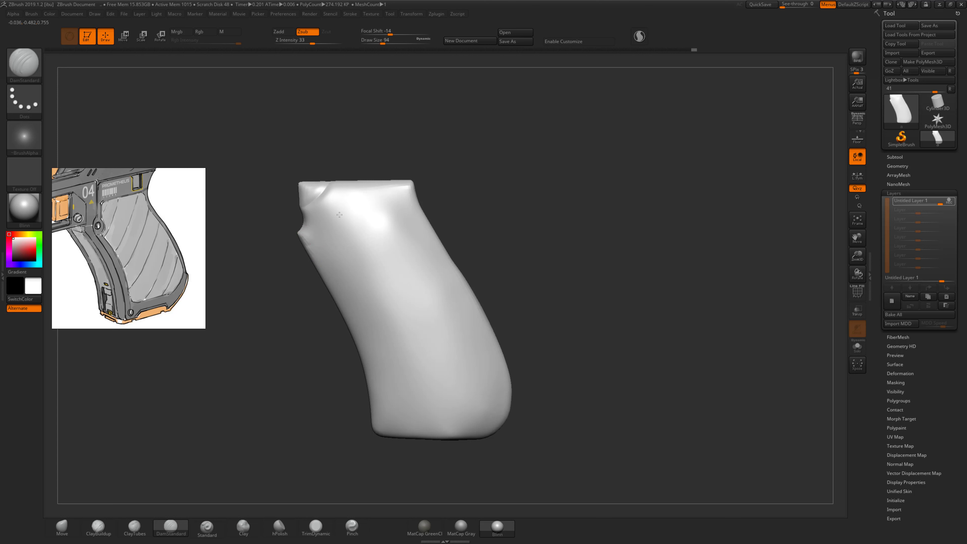
shift+drag(324, 189, 353, 185)
click(361, 14)
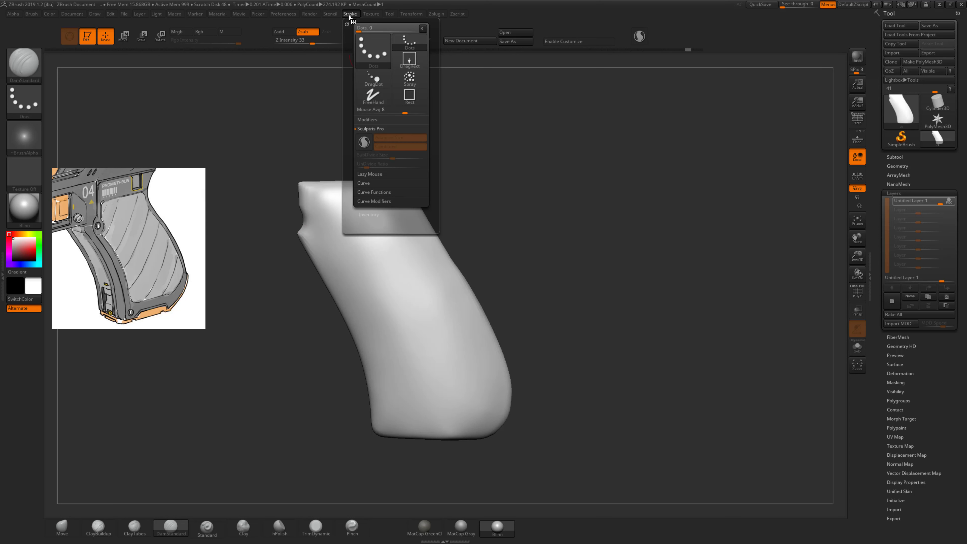
- Turn on LazyMouse and adjust LazyRadius, testing and undoing groove strokes
click(370, 174)
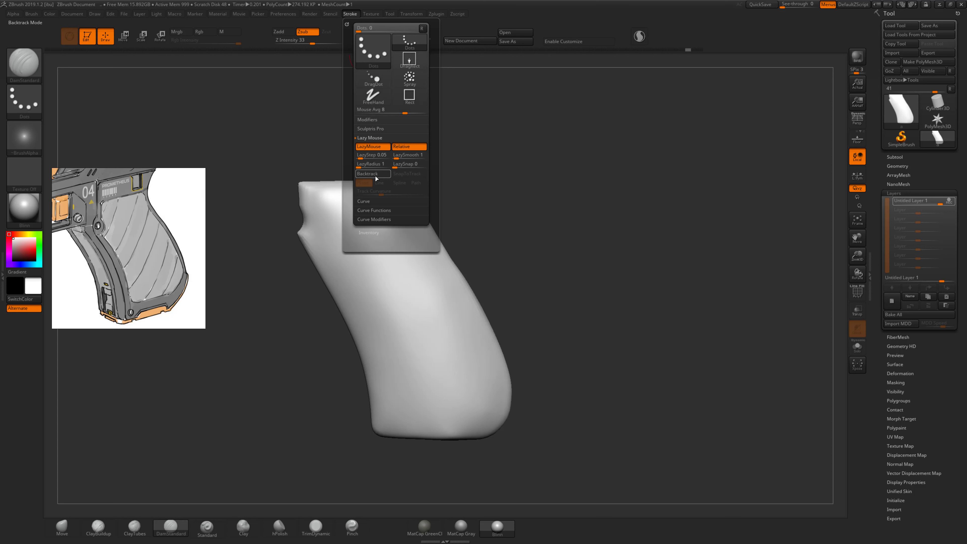
double_click(375, 147)
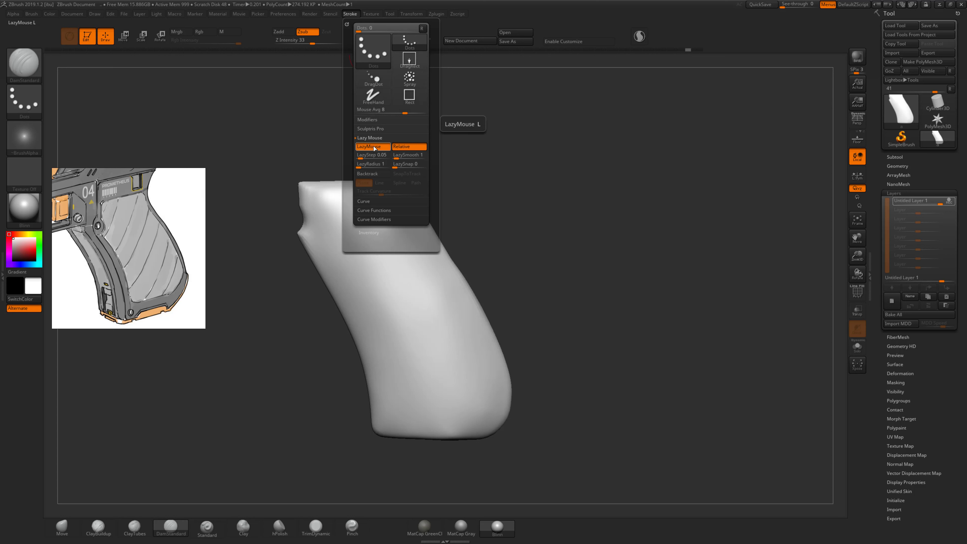
drag(347, 248, 473, 396)
key(ctrl+z)
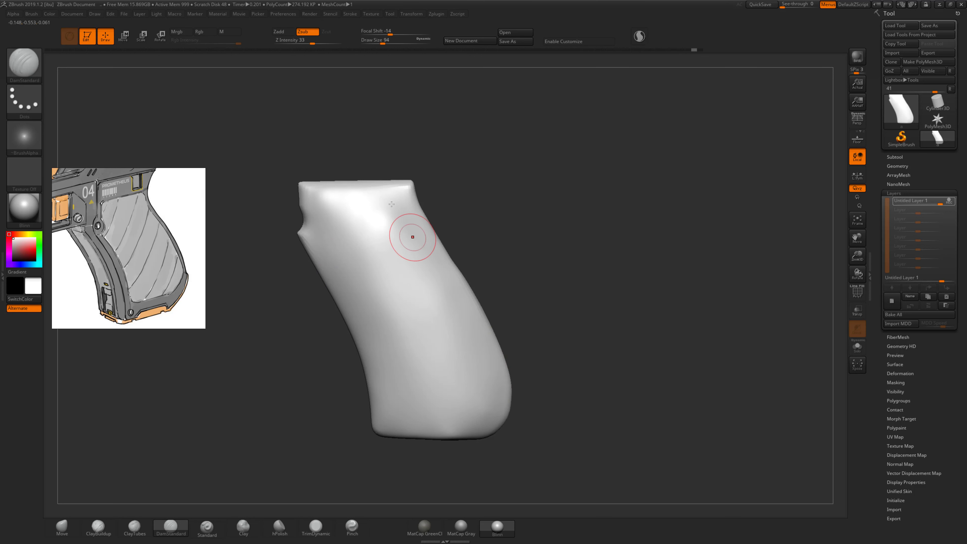
click(349, 13)
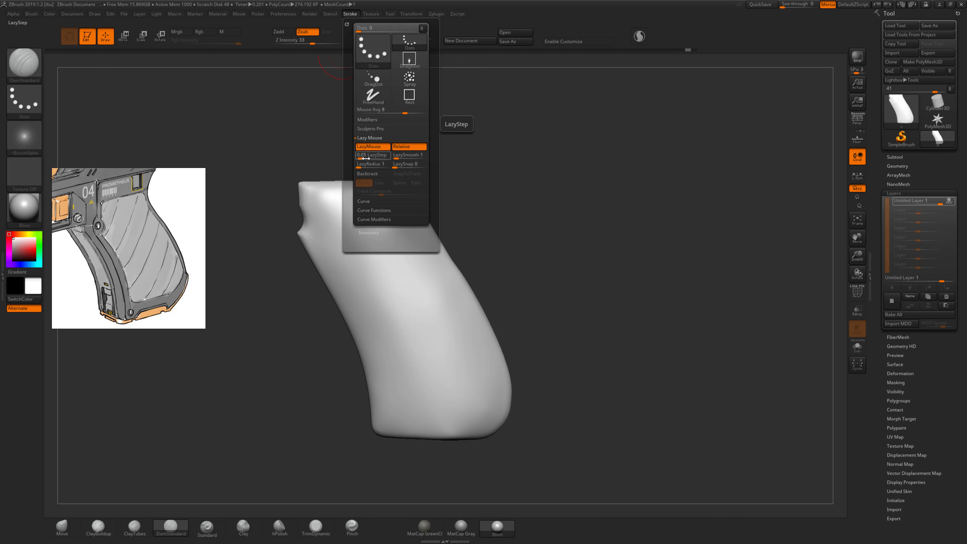
drag(363, 167, 361, 159)
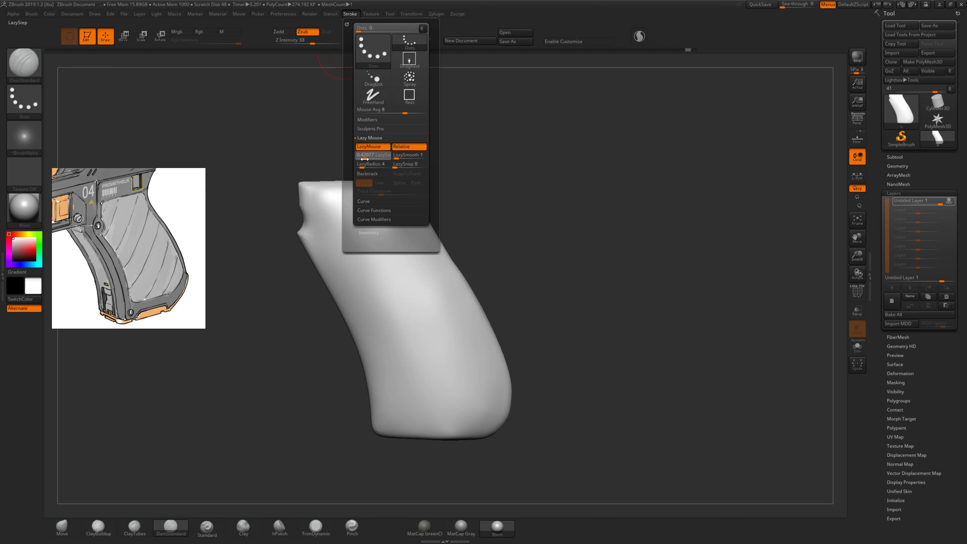
drag(324, 215, 396, 247)
key(ctrl+z)
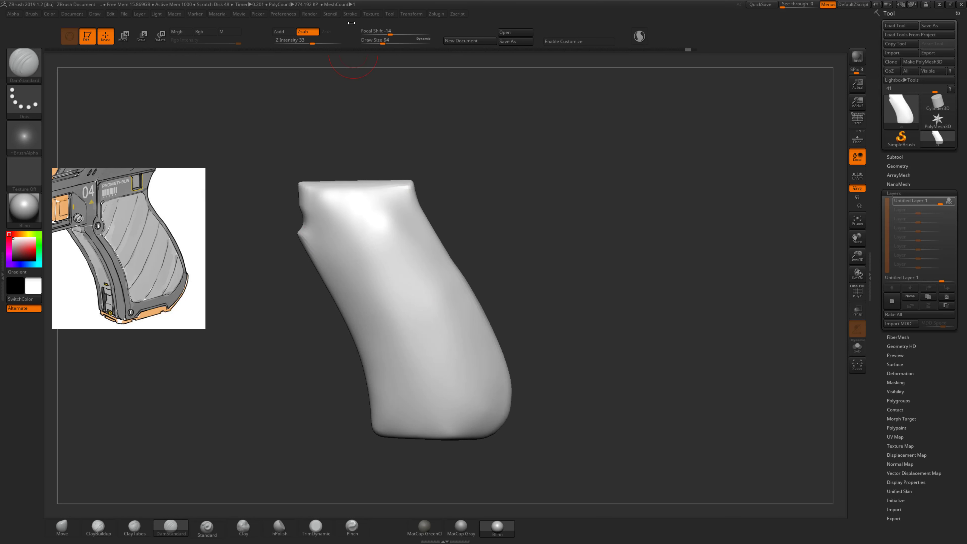
- Try several S-shaped DamStandard grooves down the grip, undoing each one
click(349, 15)
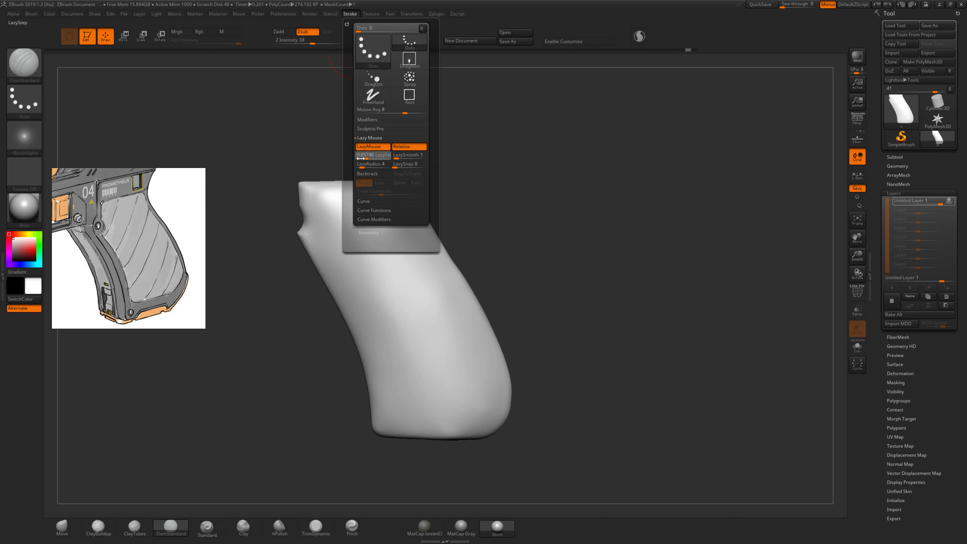
drag(335, 228, 453, 367)
key(ctrl+z)
drag(338, 232, 413, 301)
key(ctrl+z)
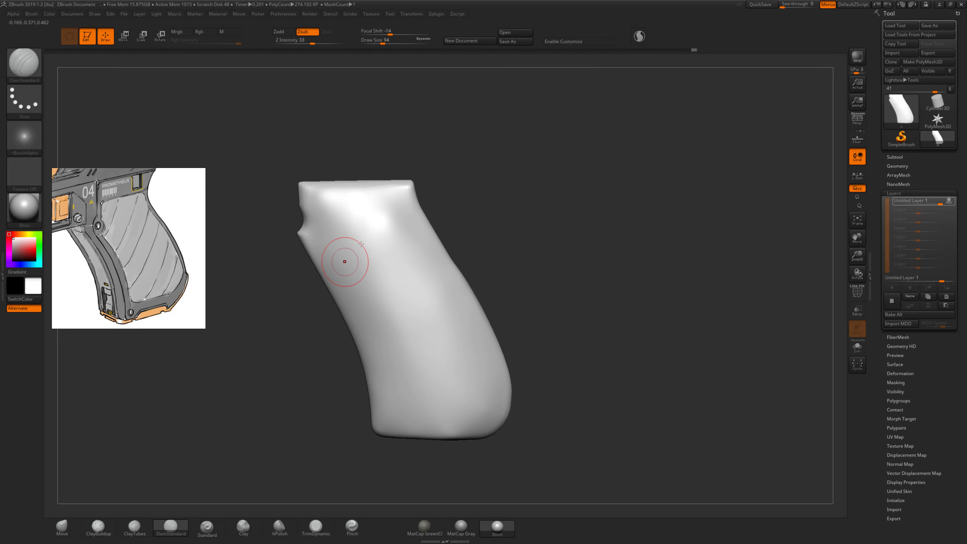
drag(344, 260, 455, 324)
key(ctrl+z)
drag(380, 255, 434, 366)
key(ctrl+z)
- Retune stroke smoothing to LazyRadius 32 and undo further curved test grooves
click(350, 13)
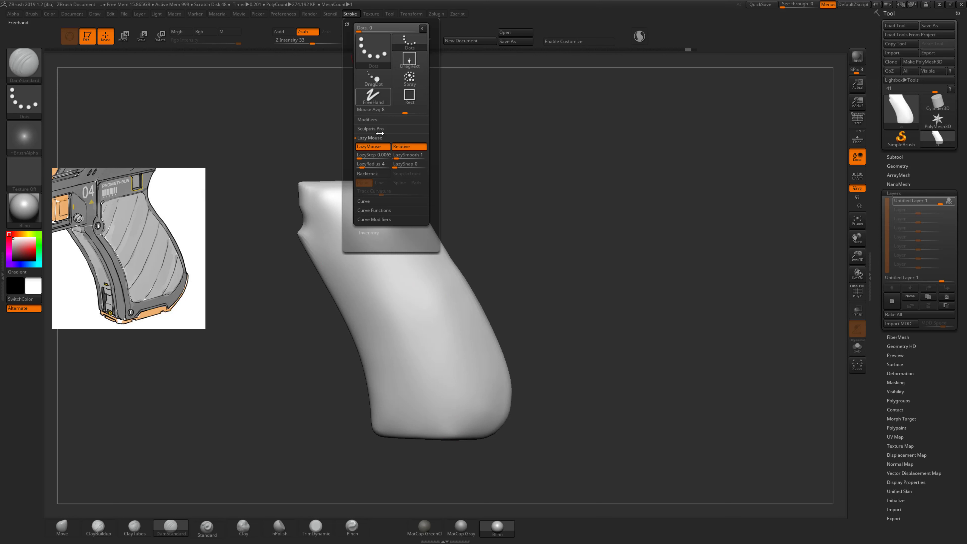
drag(323, 202, 423, 377)
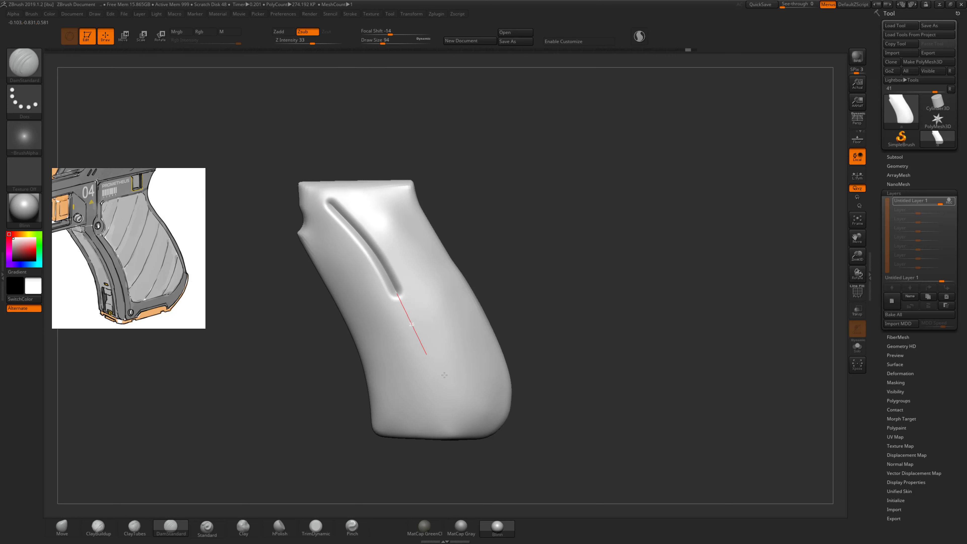
key(ctrl+z)
click(347, 14)
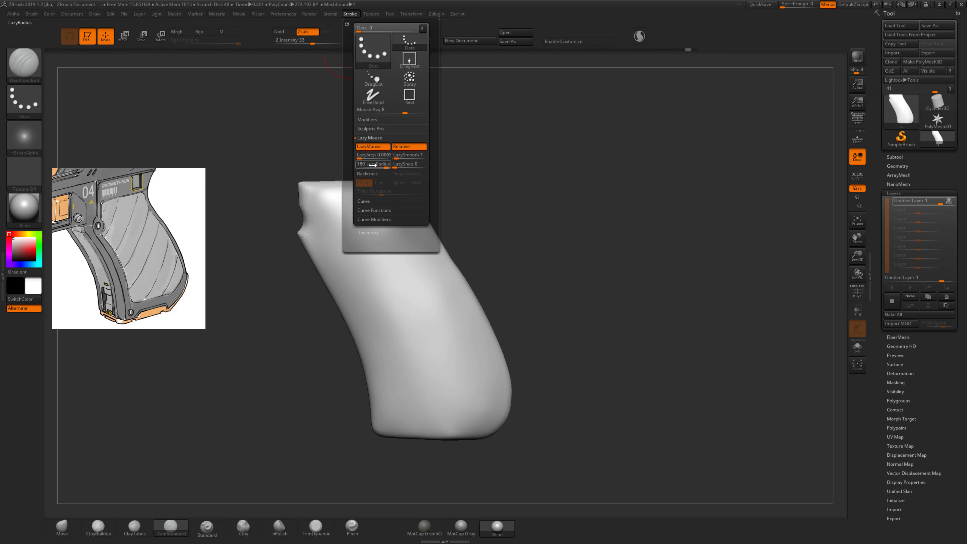
drag(324, 206, 497, 381)
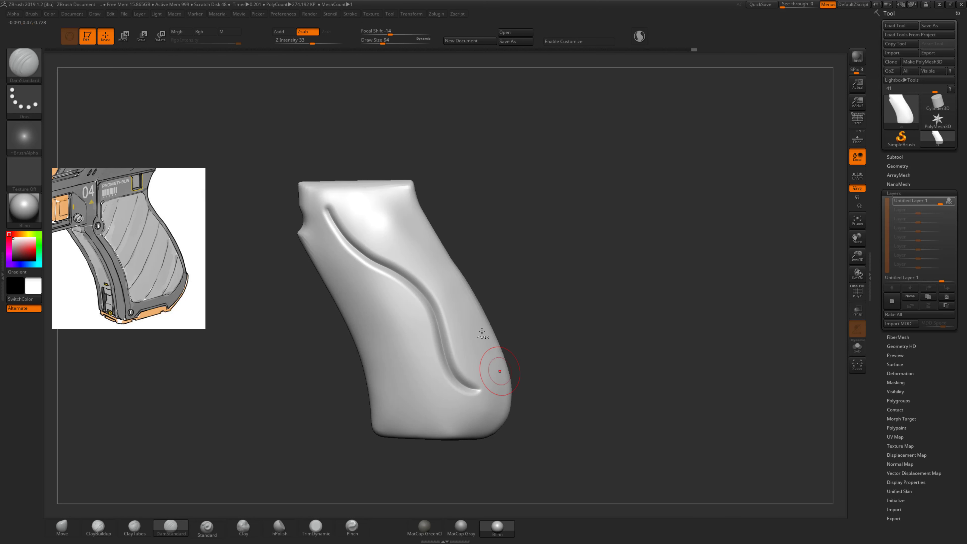
key(ctrl+z)
click(350, 14)
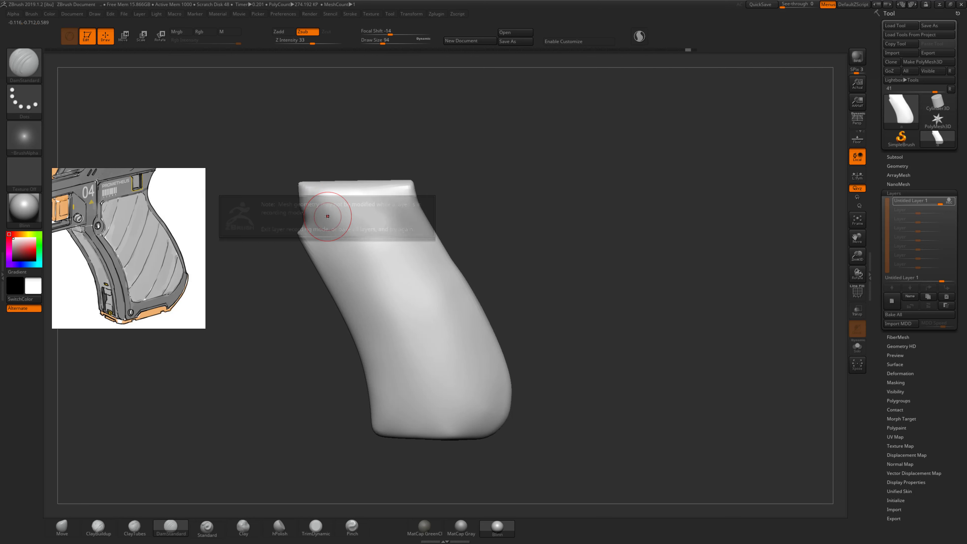
- Shrink the brush to size 59 and smooth the crease near the top-left edge
key(s)
drag(339, 221, 335, 222)
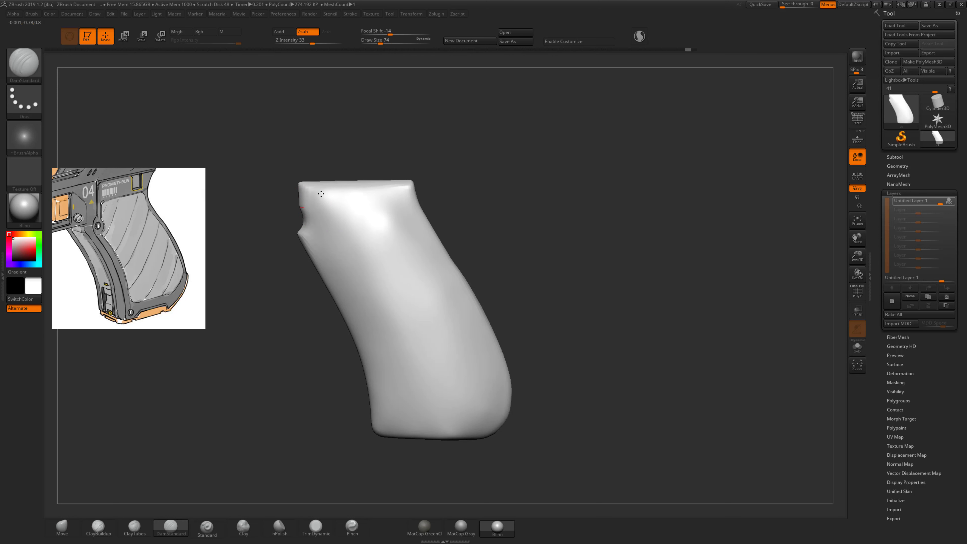
mouse_move(322, 188)
shift+mouse_down()
mouse_move(303, 214)
mouse_move(329, 176)
shift+mouse_up()
- Carve a curved groove from the top edge to the left notch, retrying until it fits
drag(304, 247, 362, 129)
key(ctrl+z)
drag(307, 246, 363, 107)
key(ctrl+z)
drag(307, 246, 357, 119)
key(ctrl+z)
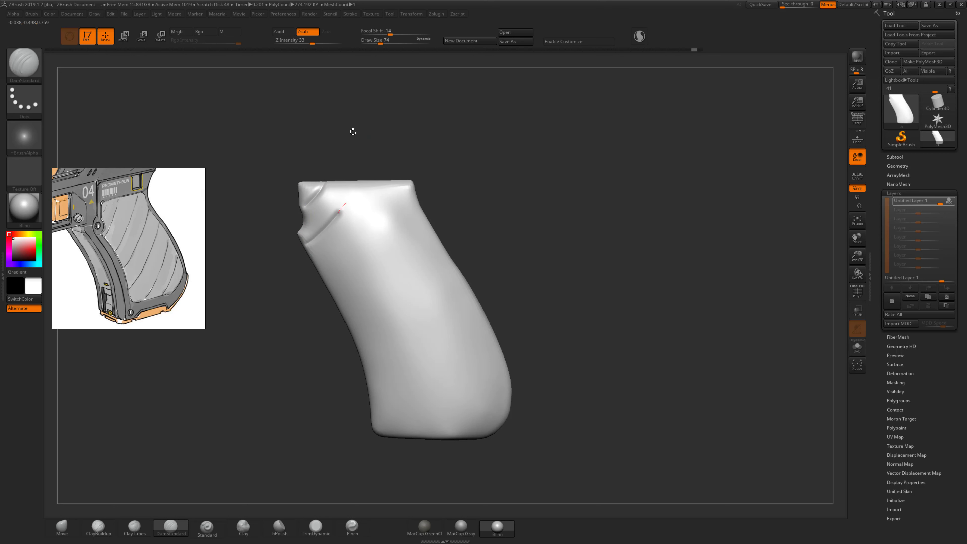
key(ctrl+shift+z)
- Carve long grooves up to the top edge and from the lower left, removing a stray one
drag(365, 239, 389, 183)
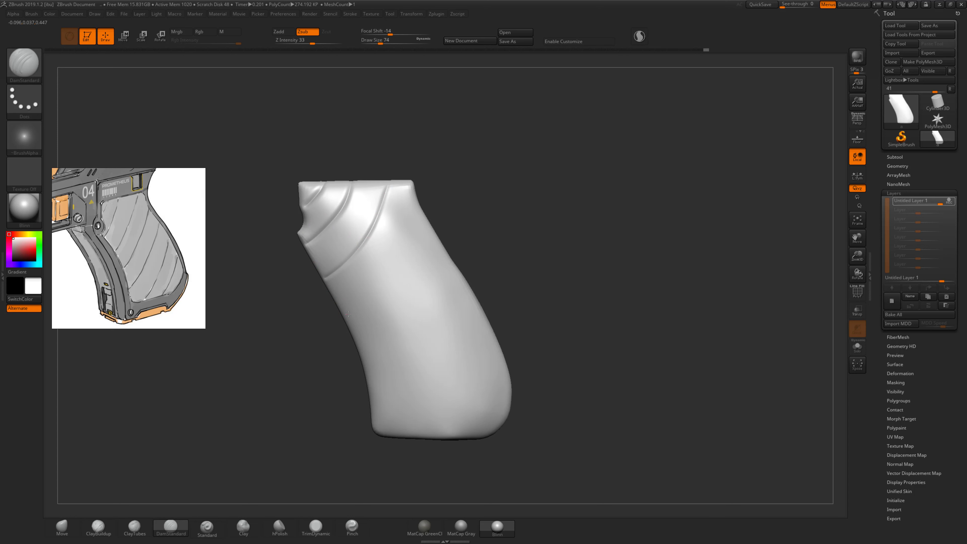
key(ctrl)
key(ctrl+shift+z)
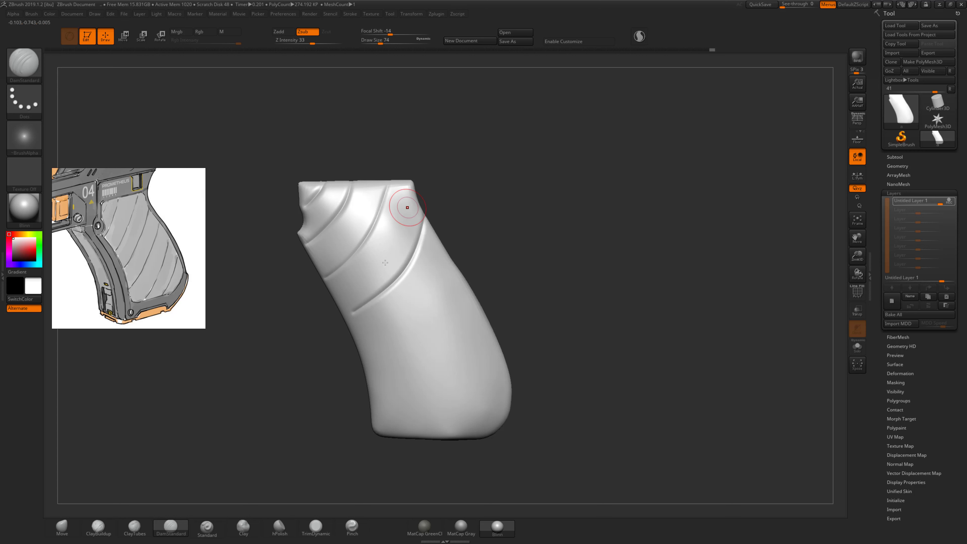
key(ctrl+z)
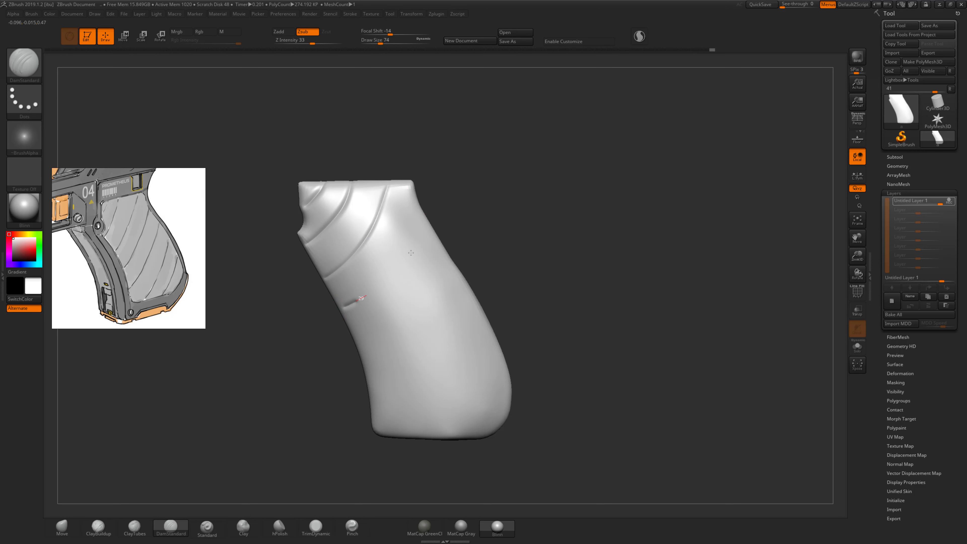
key(ctrl+z)
drag(355, 301, 415, 225)
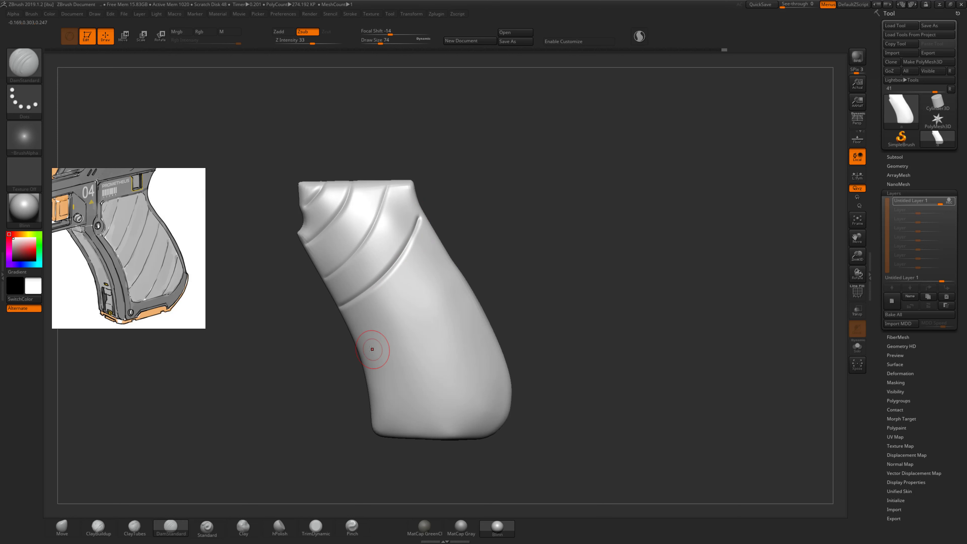
- Carve diagonal grooves across the grip's middle and lower middle, redrawing until evenly spaced
drag(364, 348, 434, 229)
key(ctrl+z)
drag(367, 341, 456, 200)
key(ctrl+z)
drag(369, 344, 438, 257)
key(ctrl+z)
drag(362, 344, 442, 251)
key(ctrl+z)
drag(361, 345, 443, 250)
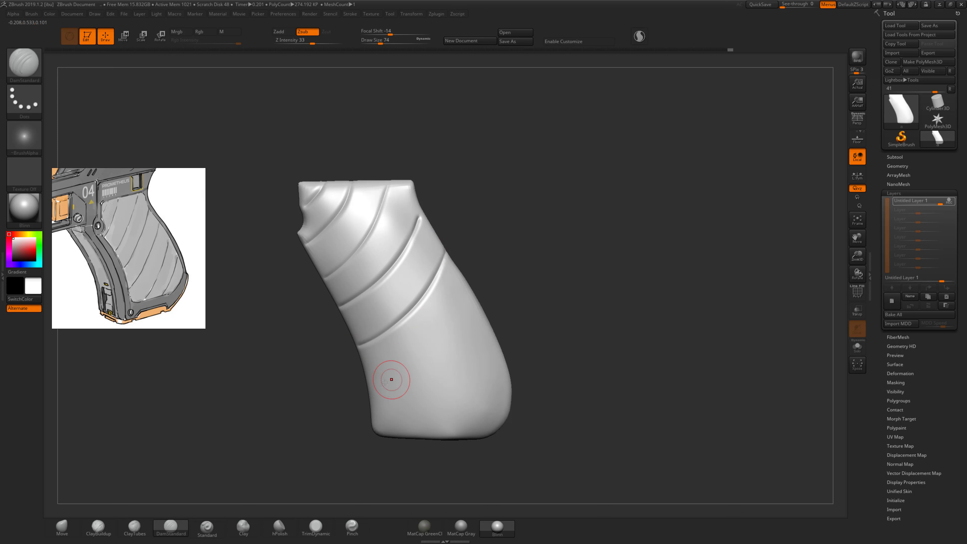
- Add a diagonal groove across the lower grip, discarding a short one near the bottom
drag(372, 398, 463, 285)
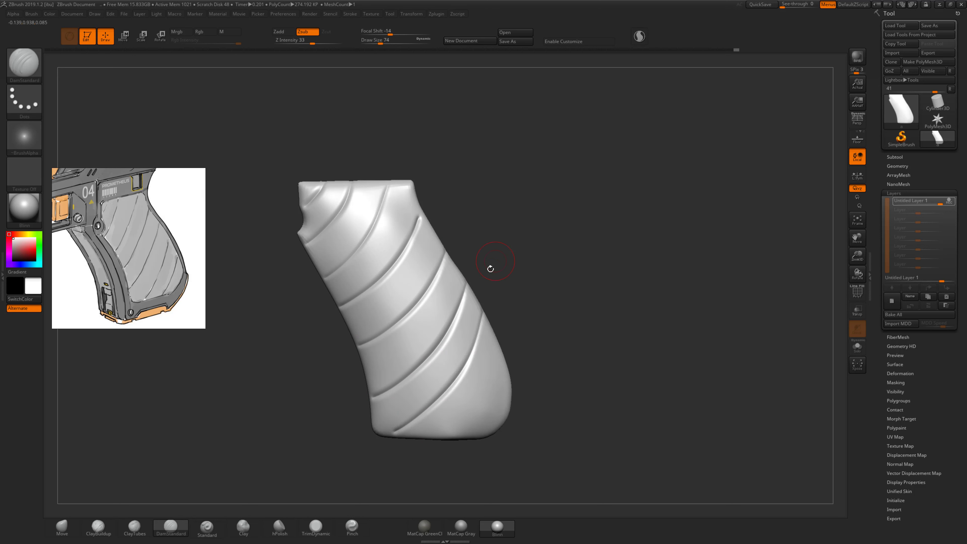
mouse_move(424, 405)
mouse_down()
mouse_move(479, 326)
mouse_move(345, 460)
mouse_up()
key(ctrl+z)
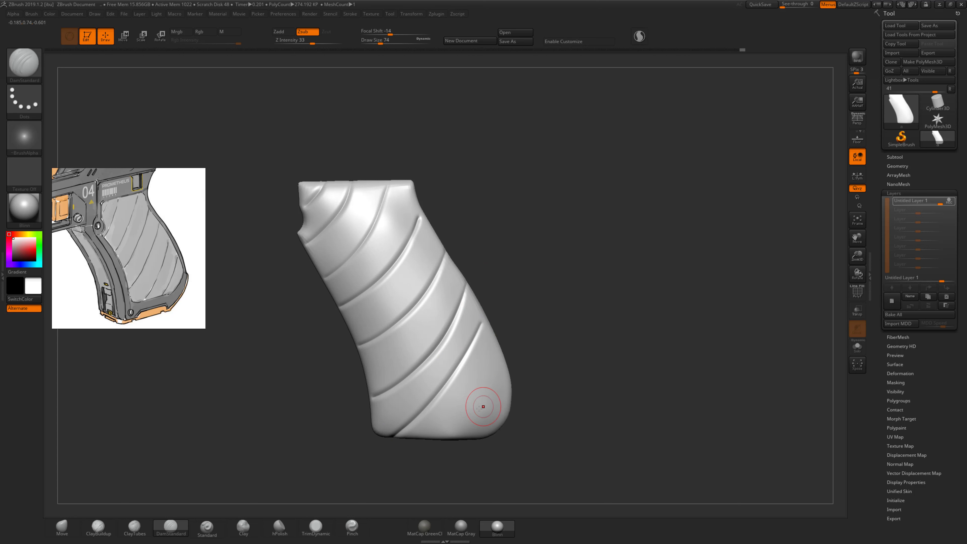
- Re-cut the lower-right groove down to the grip's bottom edge
key(ctrl)
drag(497, 368, 443, 434)
drag(526, 268, 712, 276)
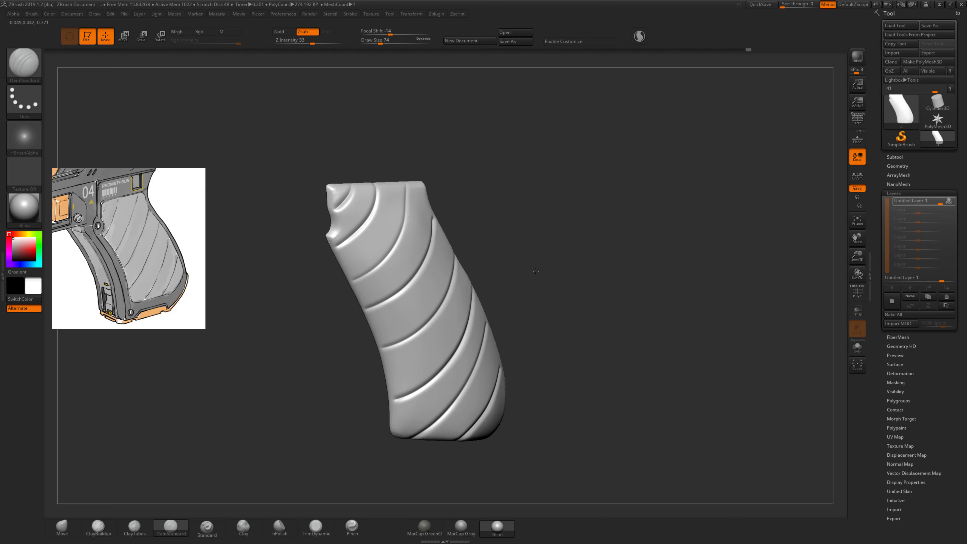
- Stop recording the groove layer, test its strength, and add a second sculpting layer
click(892, 300)
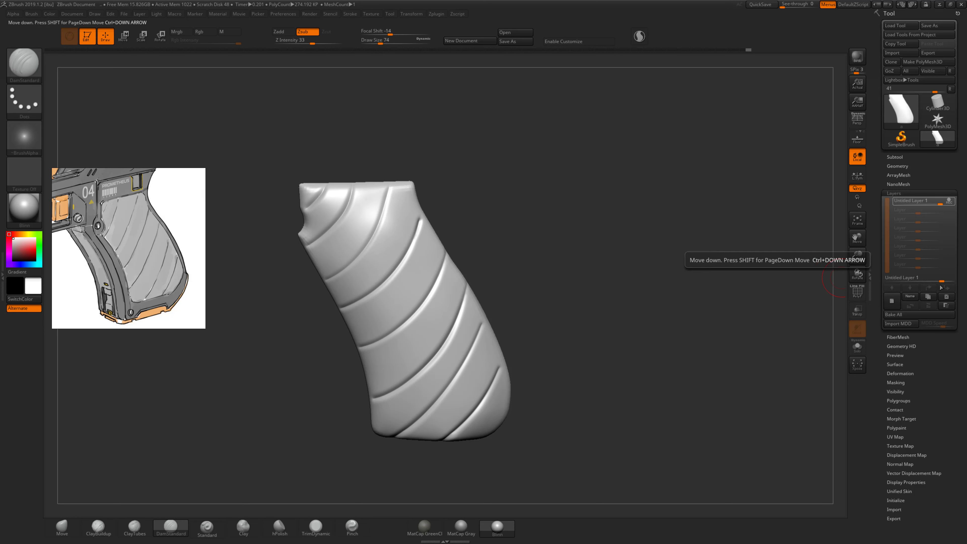
drag(940, 279, 940, 279)
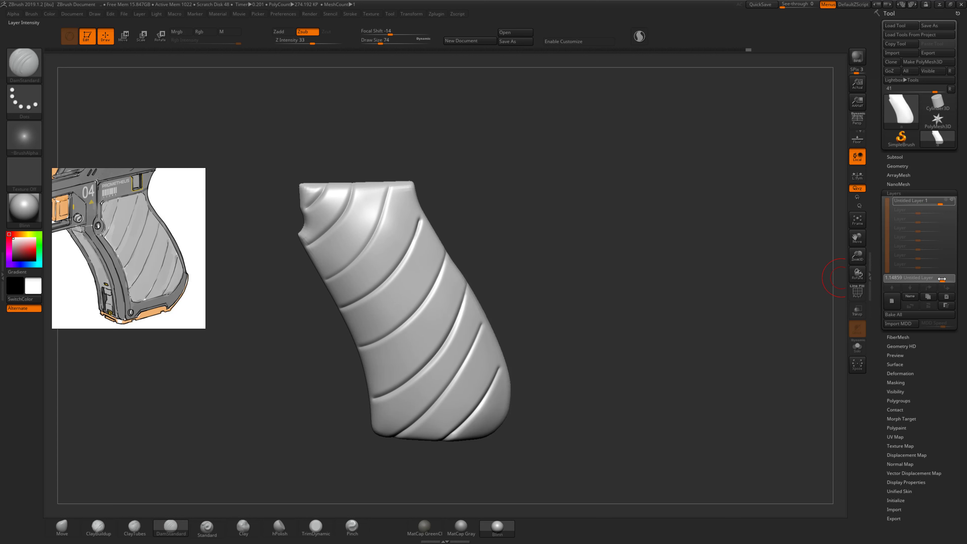
click(892, 301)
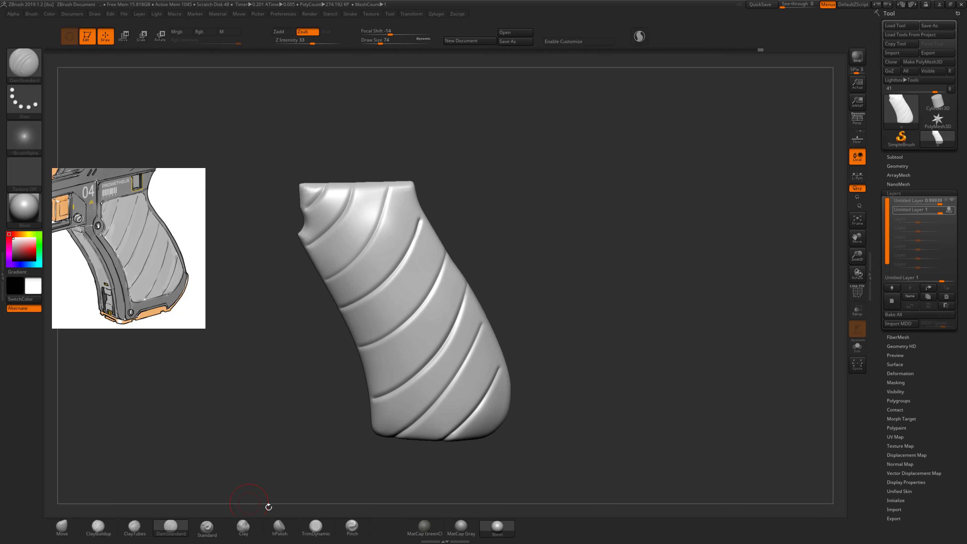
click(134, 527)
- Inflate and reshape the grip's top-left scoop with the Inflat brush
key(b)
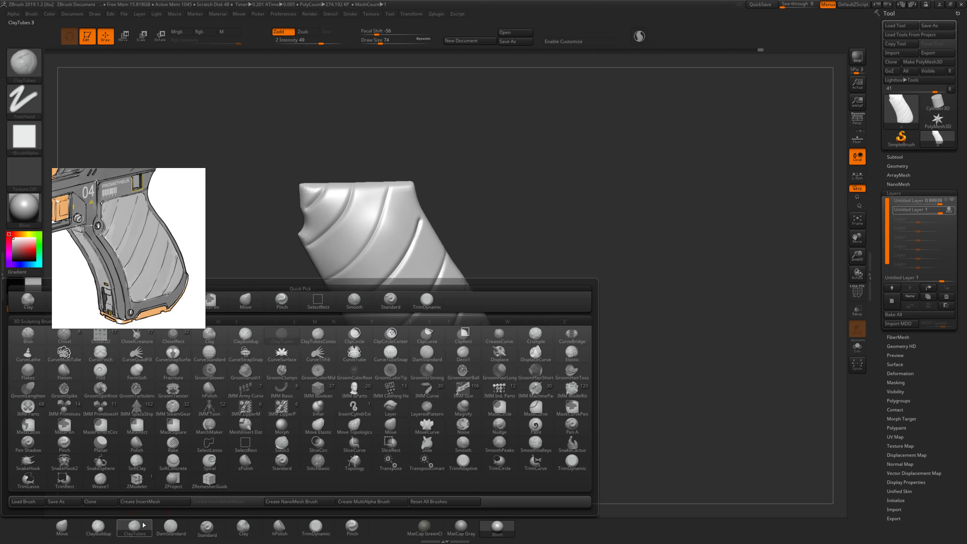
key(i)
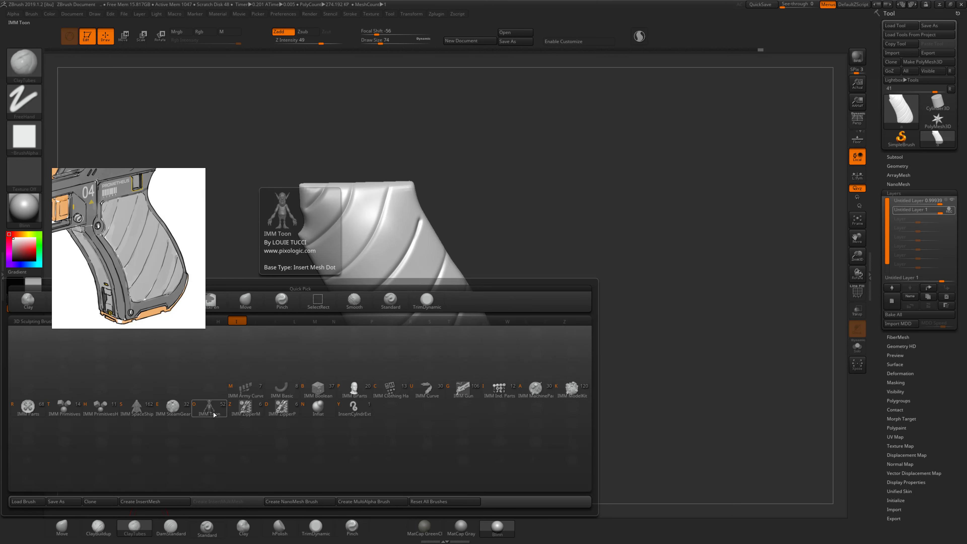
click(318, 407)
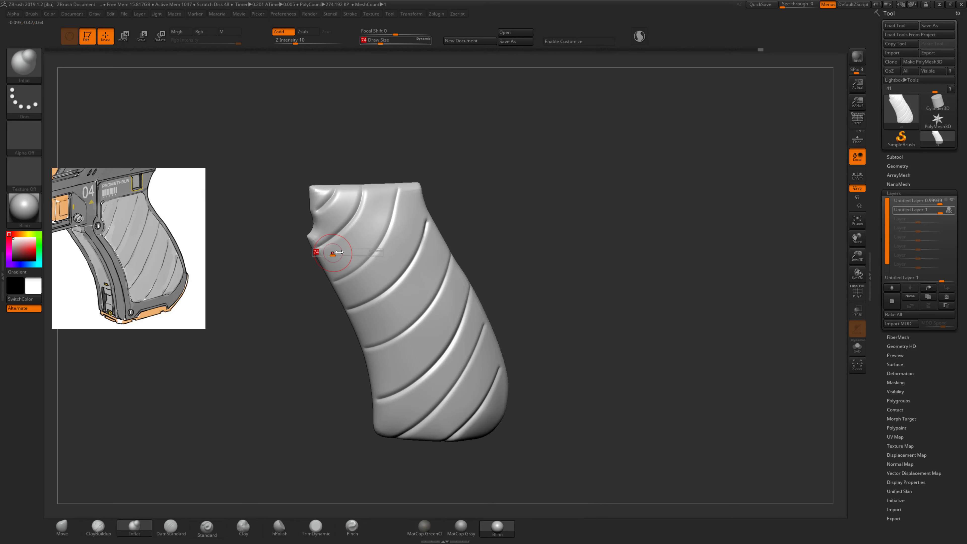
drag(316, 192, 344, 201)
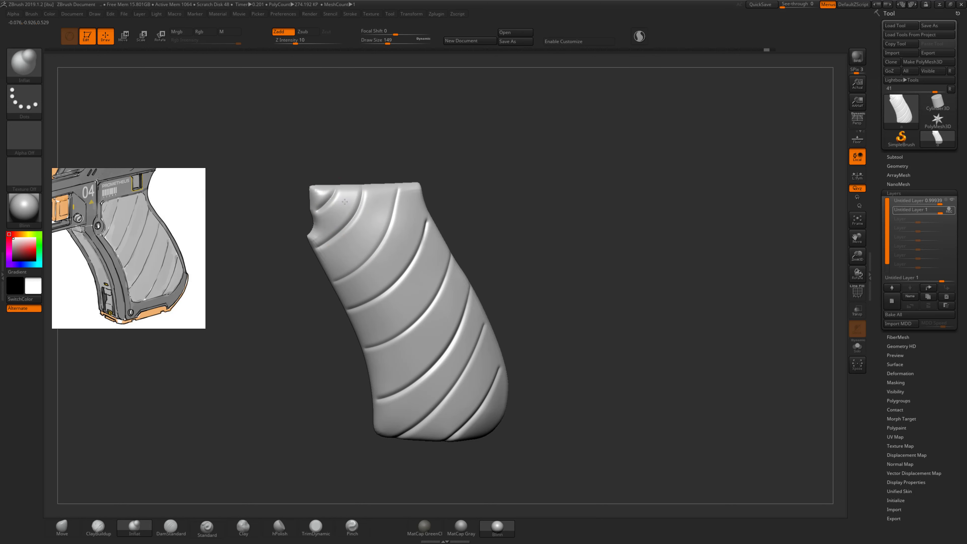
drag(318, 237, 334, 261)
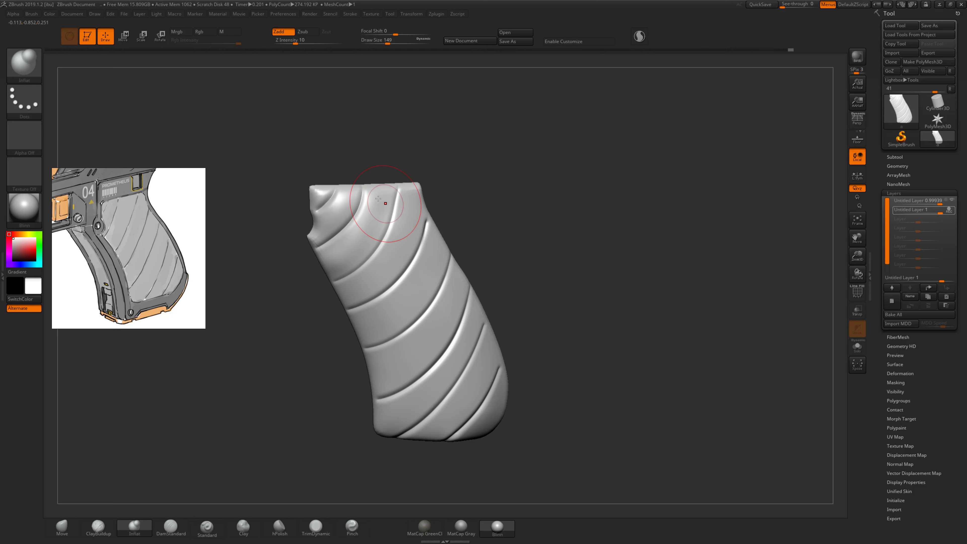
- Resize the Inflat brush to 177, then down to 140
key(bracketright)
key(bracketright)
key(bracketright)
key(s)
drag(410, 216, 404, 216)
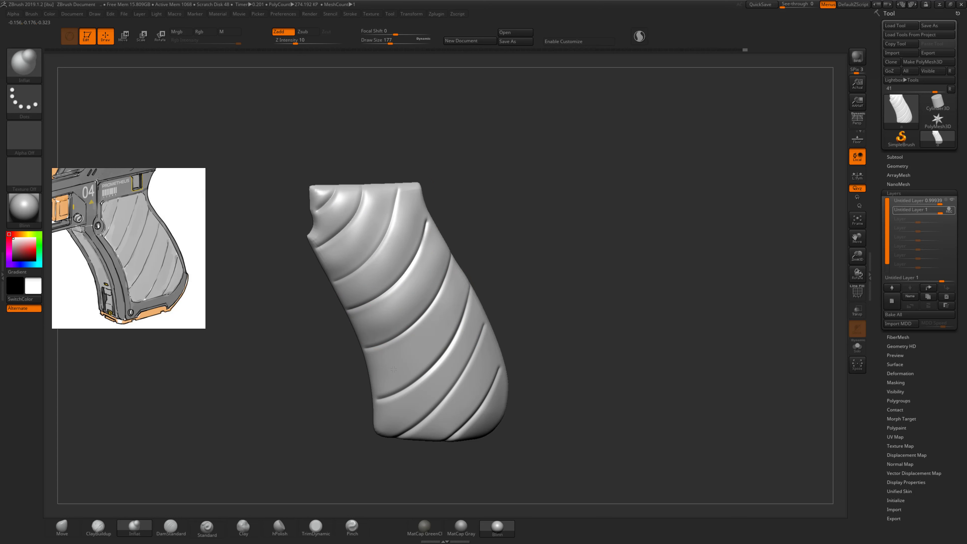
key(bracketleft)
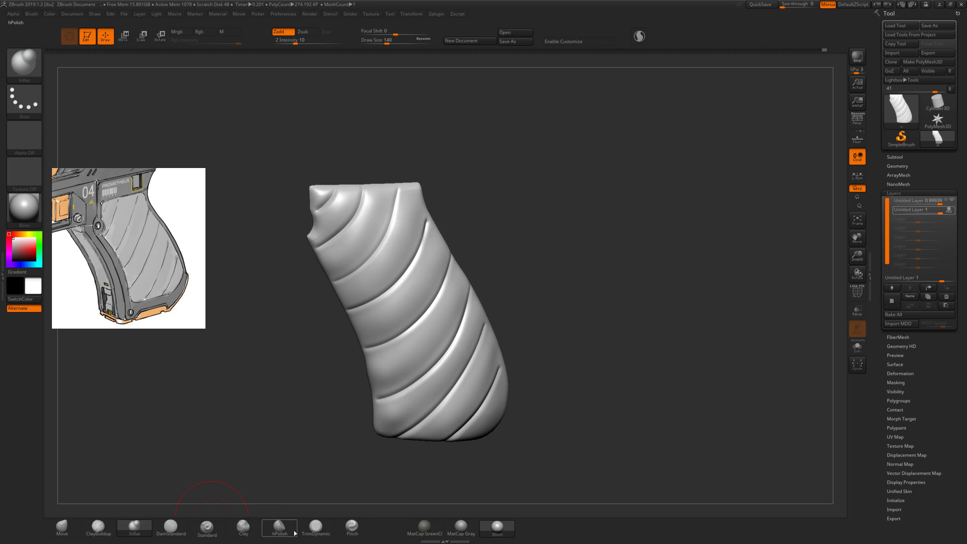
- Switch to the Pinch brush and set its size to 112
click(351, 532)
drag(320, 395, 320, 374)
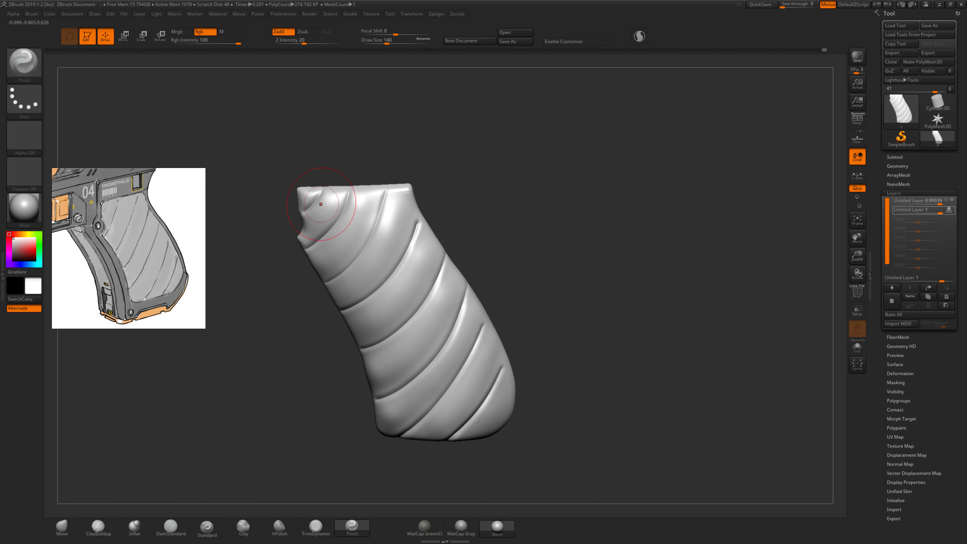
key(s)
drag(312, 198, 296, 200)
key(s)
key(s)
drag(313, 243, 322, 242)
- Sharpen the grooves from the top edge down to the right edge, then check them
mouse_move(344, 195)
mouse_down()
mouse_move(334, 207)
mouse_move(384, 193)
mouse_move(366, 241)
mouse_move(322, 281)
mouse_up()
mouse_move(417, 223)
mouse_down()
mouse_move(387, 277)
mouse_move(429, 293)
mouse_up()
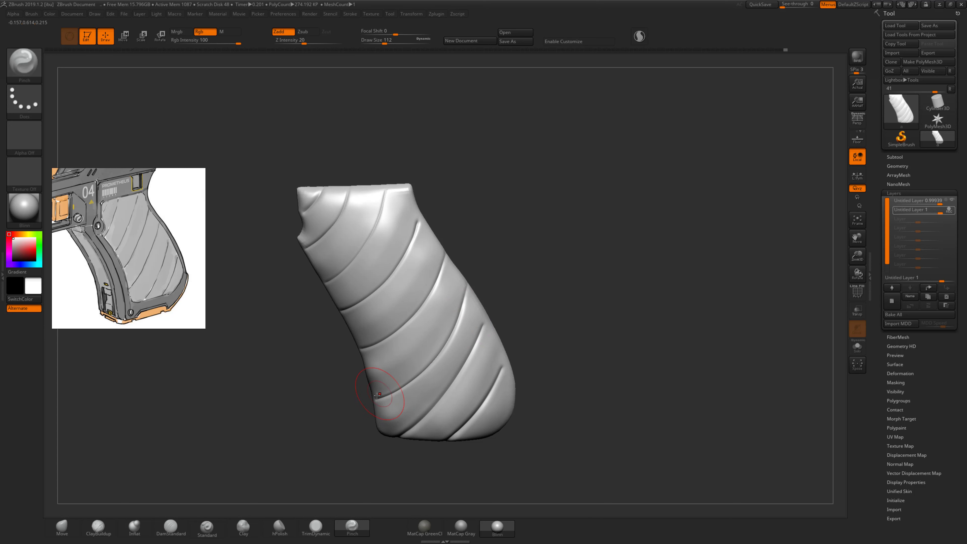
drag(479, 327, 426, 419)
drag(501, 366, 493, 382)
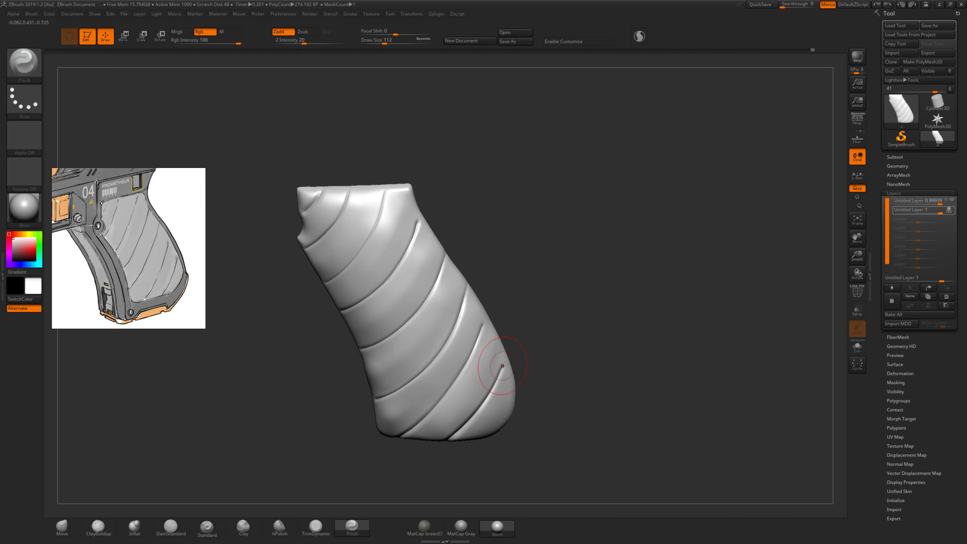
mouse_move(360, 445)
mouse_down()
mouse_move(335, 402)
mouse_move(356, 395)
mouse_move(343, 412)
mouse_move(319, 399)
mouse_move(347, 361)
mouse_move(352, 422)
mouse_up()
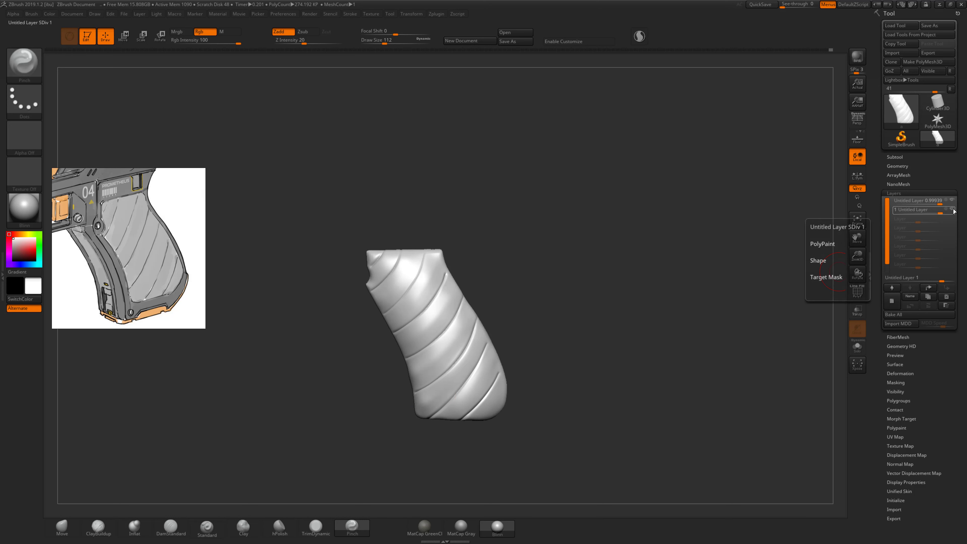
- Try the sculpt layer strength at 1.5, return it to 1, and bake all layers into the grip
drag(770, 264, 837, 248)
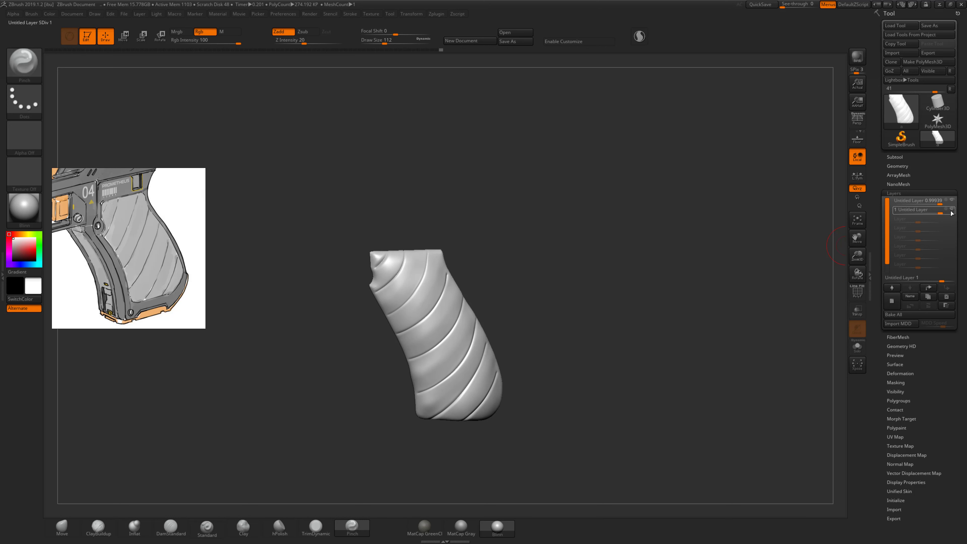
drag(945, 280, 943, 280)
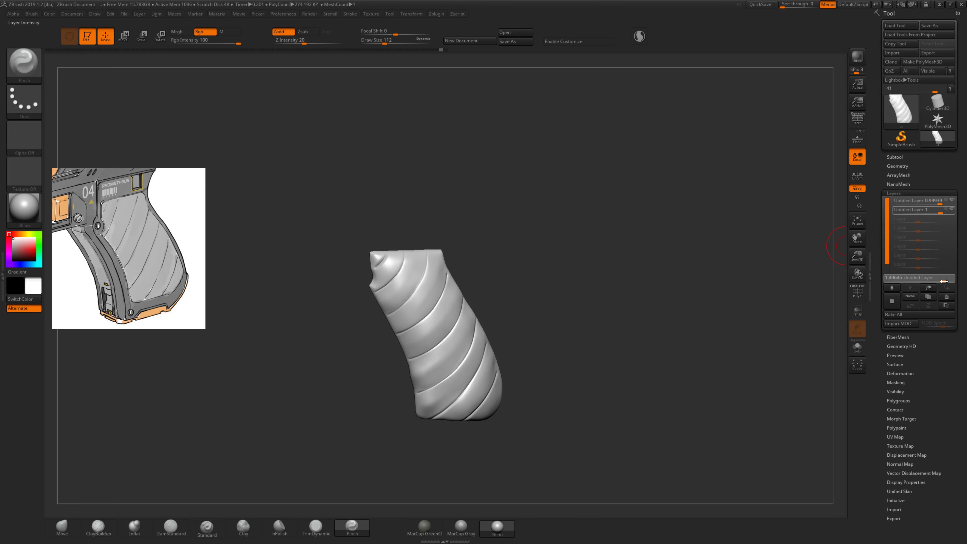
drag(944, 281, 941, 281)
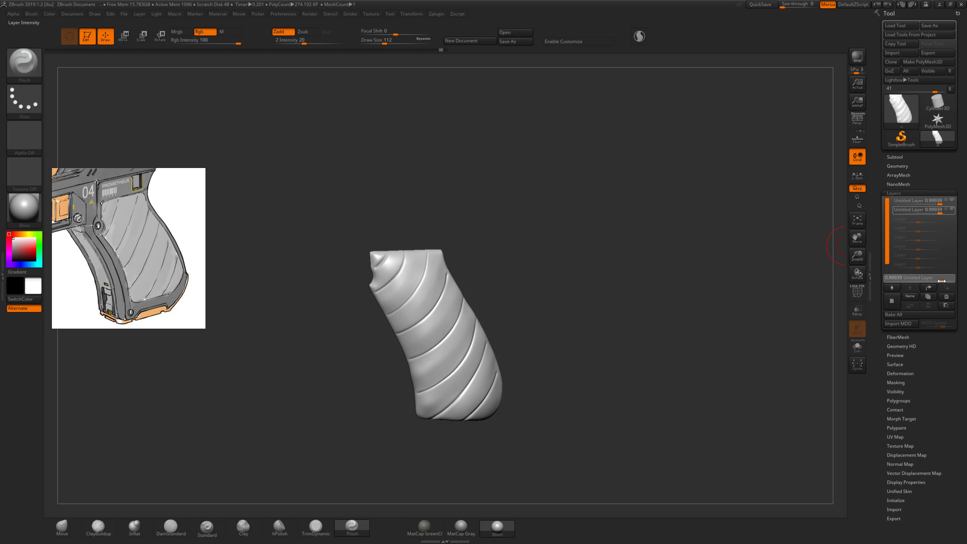
click(922, 314)
- Export the baked grooved grip as an OBJ mesh file and return to Maya
ctrl+right_drag(560, 254, 623, 271)
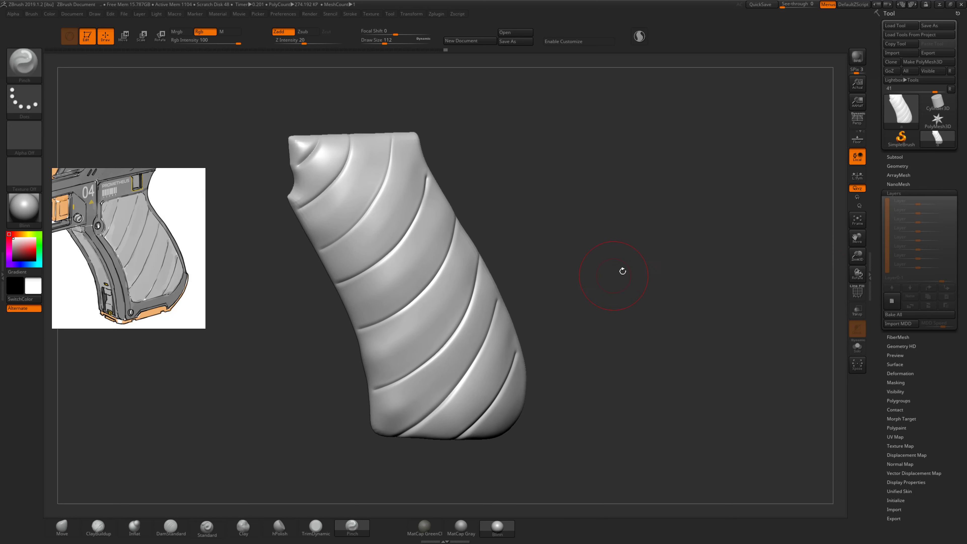
click(904, 518)
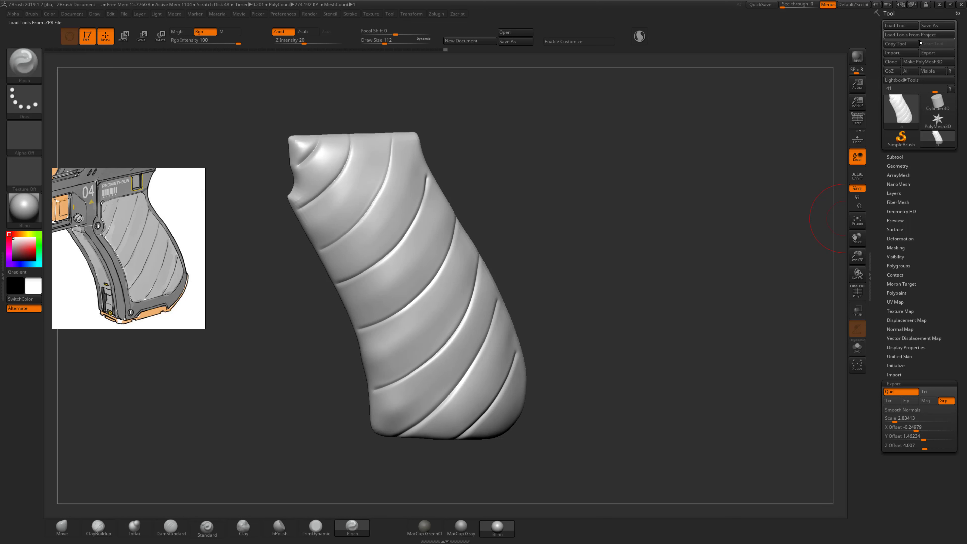
click(936, 52)
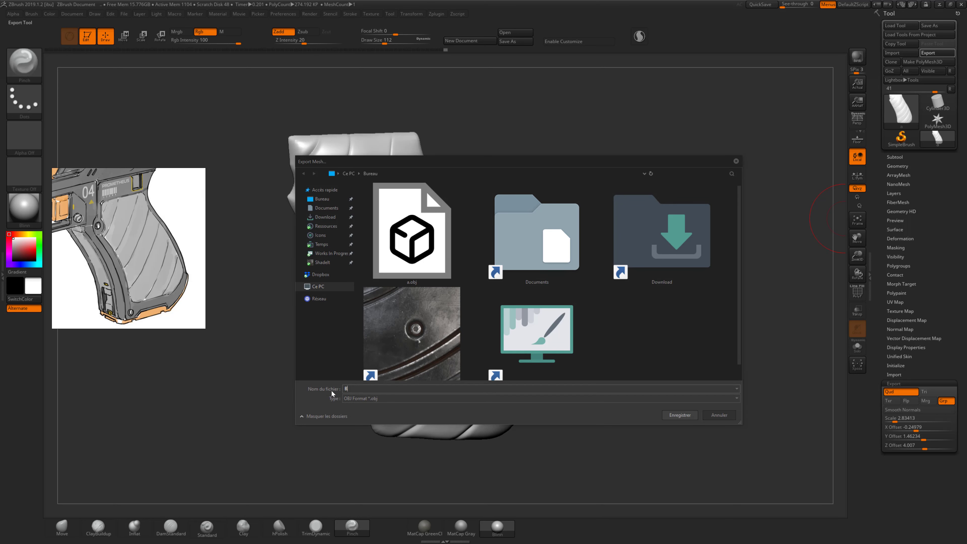
key(Return)
key(super)
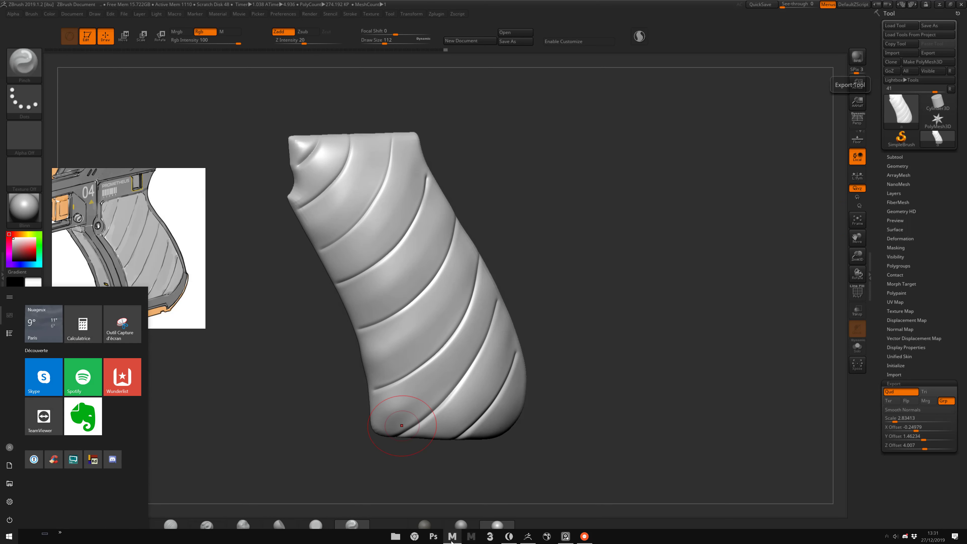
click(452, 538)
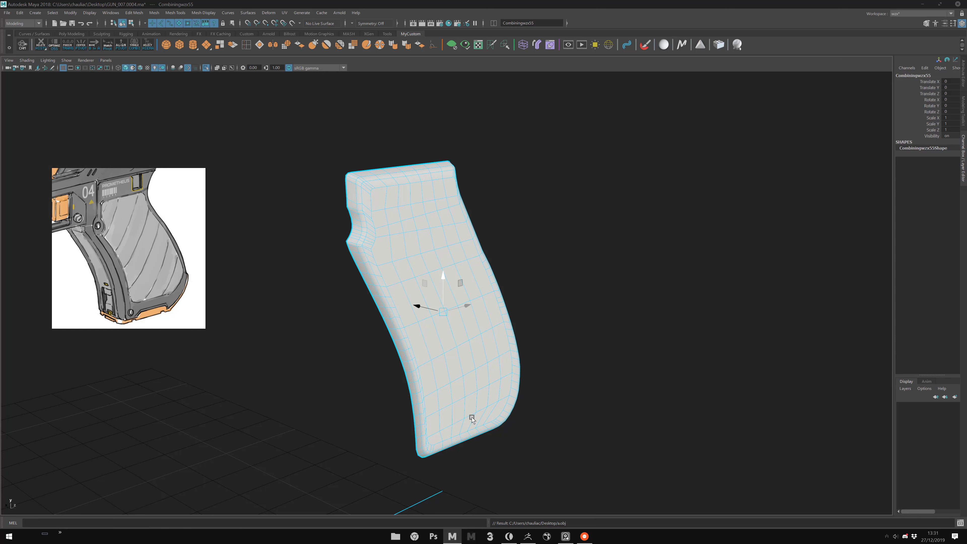
- Unhide the rest of the gun and hide the old plain grip panel
click(206, 67)
click(416, 213)
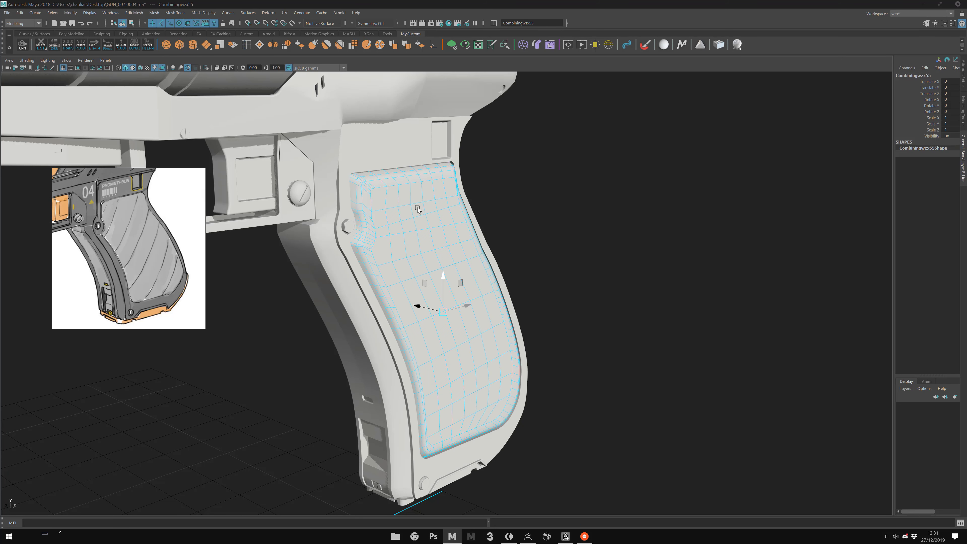
key(h)
- Import B.OBJ into the scene, then select and frame the new grip
key(ctrl+i)
click(441, 185)
double_click(440, 185)
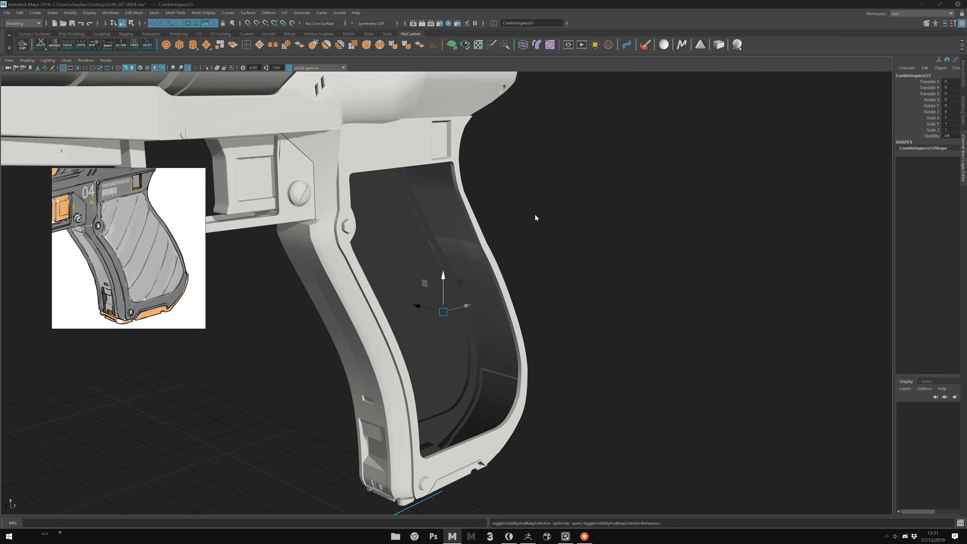
scroll(553, 255, down, 5)
click(552, 255)
click(461, 284)
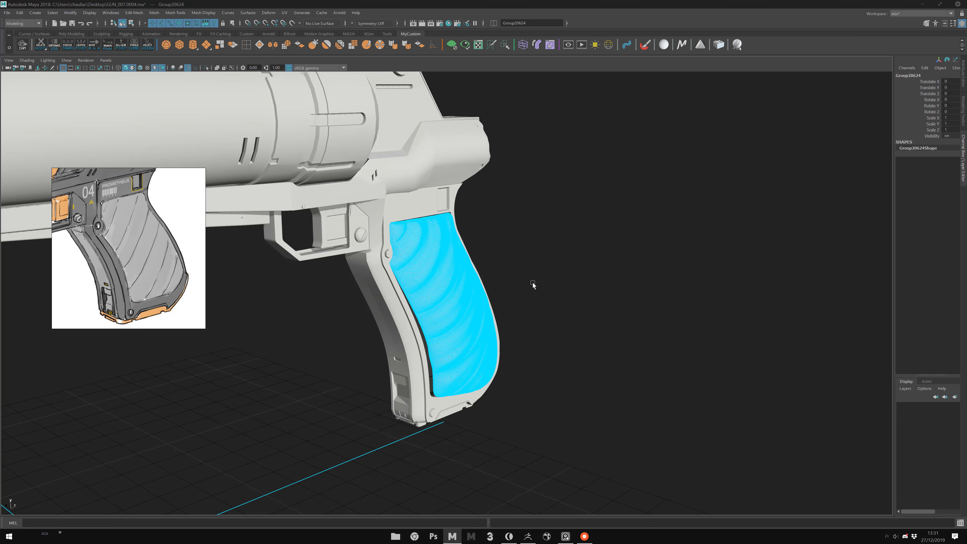
key(f)
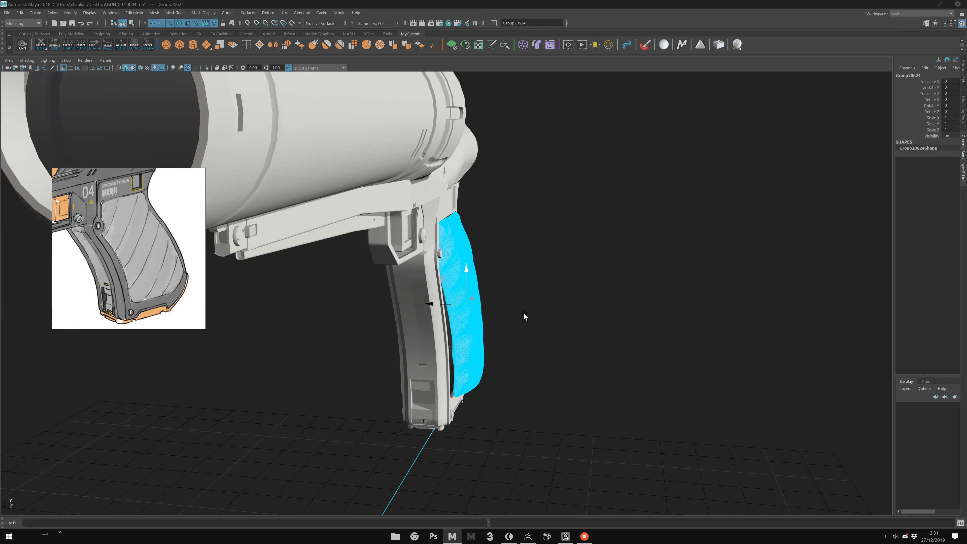
- Move and rotate the imported grip into the pistol's grip frame and adjust its pivot
mouse_move(466, 307)
mouse_down()
mouse_move(446, 305)
mouse_move(474, 303)
mouse_move(436, 304)
mouse_up()
key(e)
key(w)
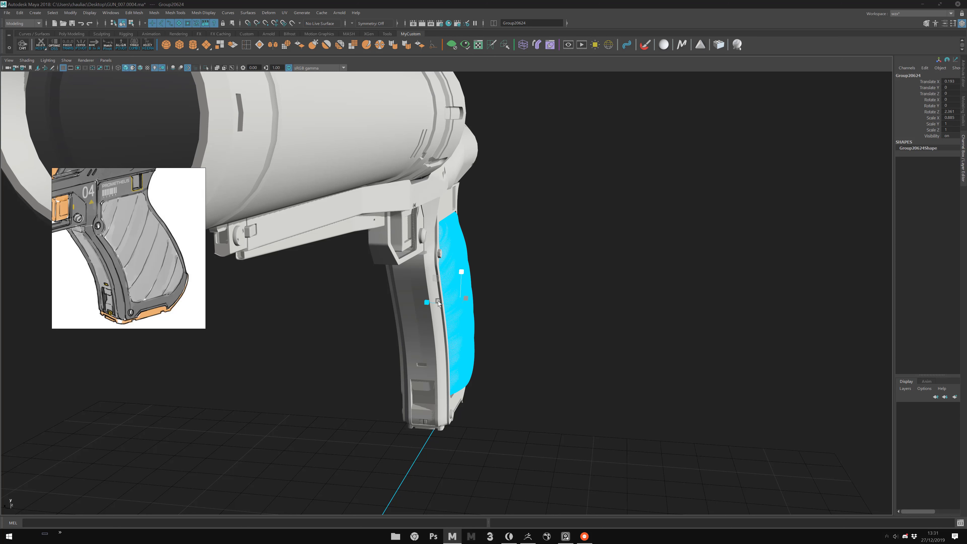
click(574, 294)
mouse_move(574, 294)
alt+mouse_down()
mouse_move(525, 294)
mouse_move(497, 313)
alt+mouse_up()
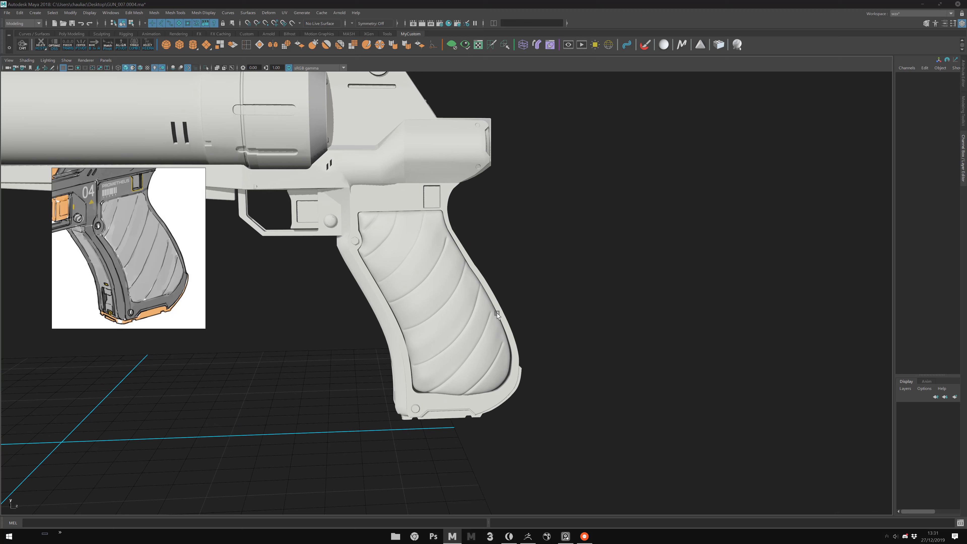
click(473, 321)
key(d)
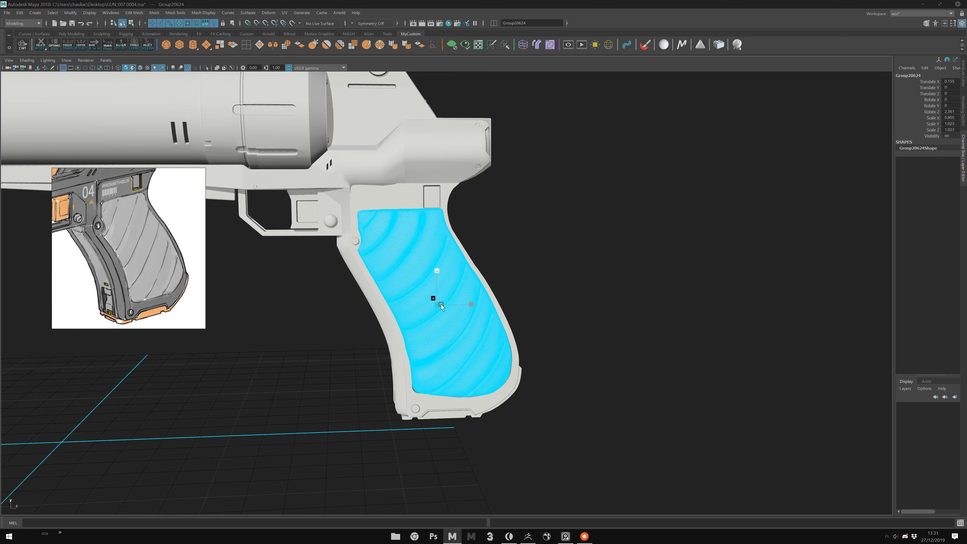
- Check the grip's fit from three-quarter and lower side views, then reselect it
click(511, 279)
mouse_move(510, 279)
alt+mouse_down()
mouse_move(524, 293)
mouse_move(437, 301)
alt+mouse_up()
click(465, 298)
click(499, 261)
mouse_move(498, 261)
alt+mouse_down()
mouse_move(477, 255)
mouse_move(518, 217)
mouse_move(462, 269)
alt+mouse_up()
scroll(463, 269, up, 3)
click(470, 270)
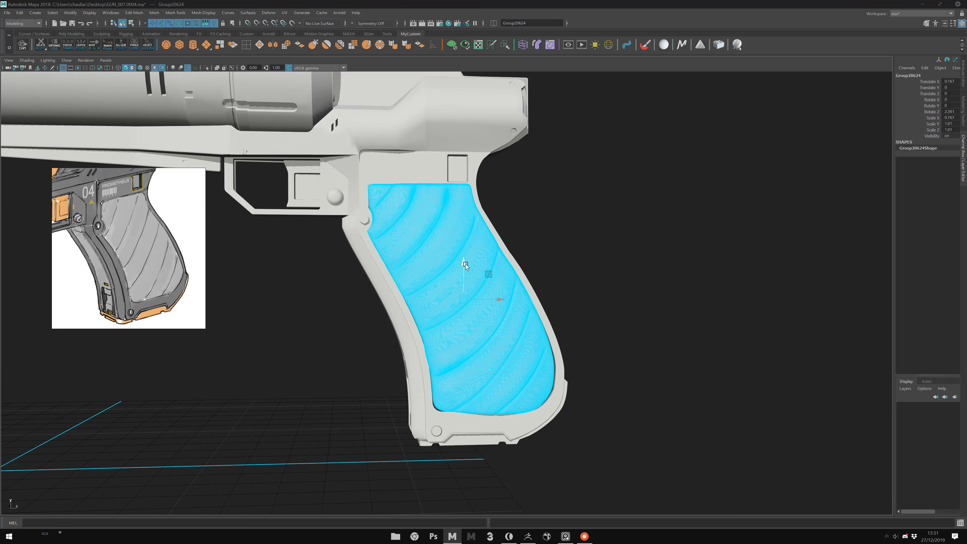
- Bring up the Sculpting shelf and start a sculpt brush on the grip mesh
click(102, 34)
click(23, 44)
alt+middle_drag(441, 344, 422, 301)
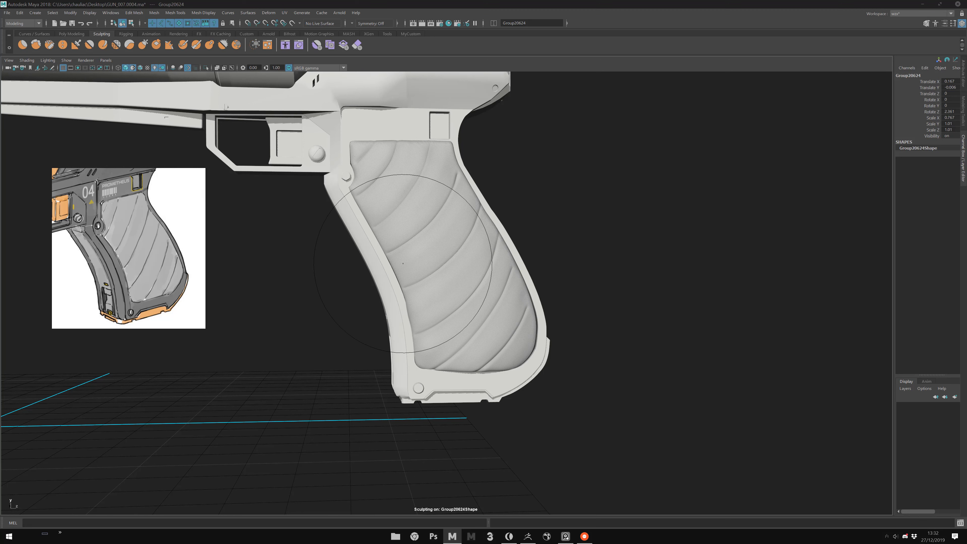
mouse_move(425, 372)
alt+mouse_down()
mouse_move(478, 360)
mouse_move(473, 259)
mouse_move(529, 336)
mouse_move(481, 366)
mouse_move(495, 267)
mouse_move(470, 164)
mouse_move(450, 153)
alt+mouse_up()
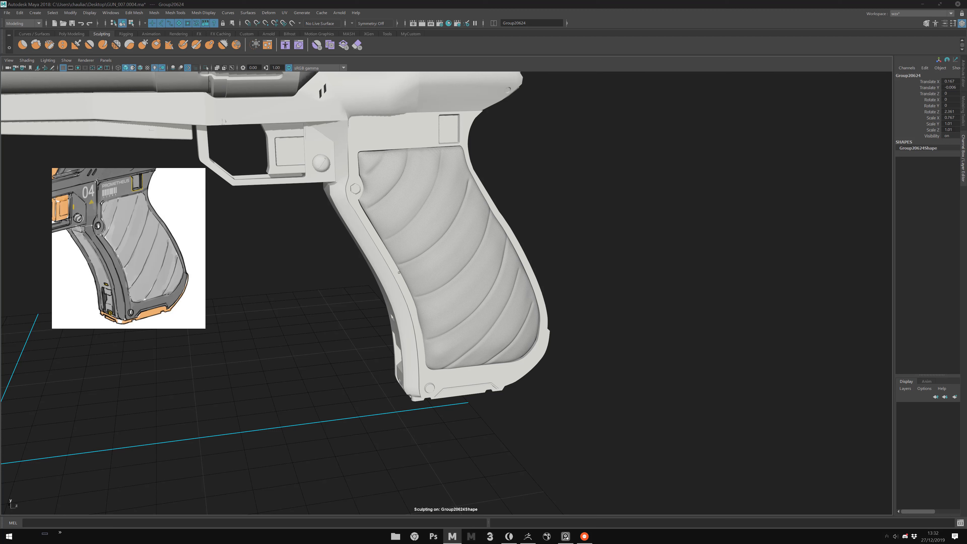
alt+drag(426, 325, 420, 305)
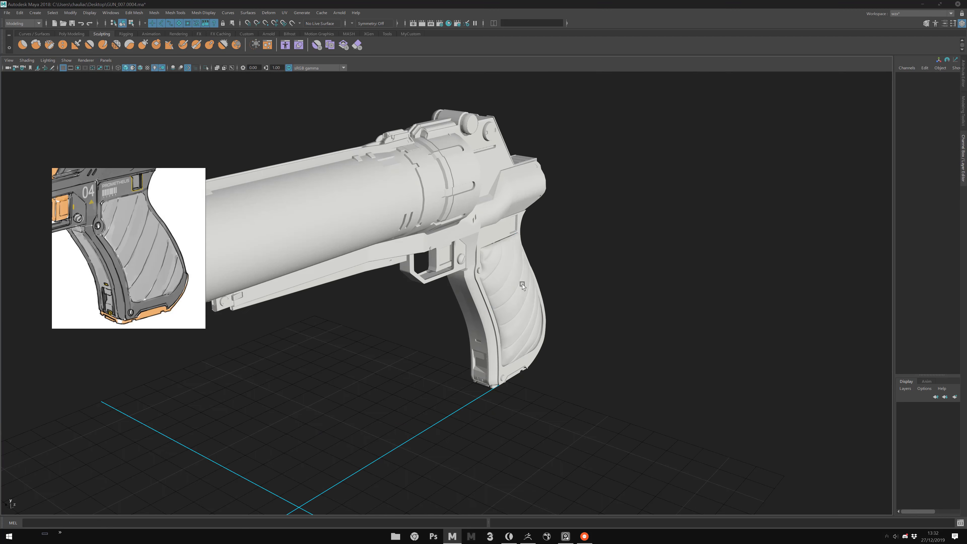
- Scale the grip panel thinner with the scale tool
click(499, 274)
mouse_move(507, 299)
alt+mouse_down()
mouse_move(525, 300)
mouse_move(483, 302)
alt+mouse_up()
key(r)
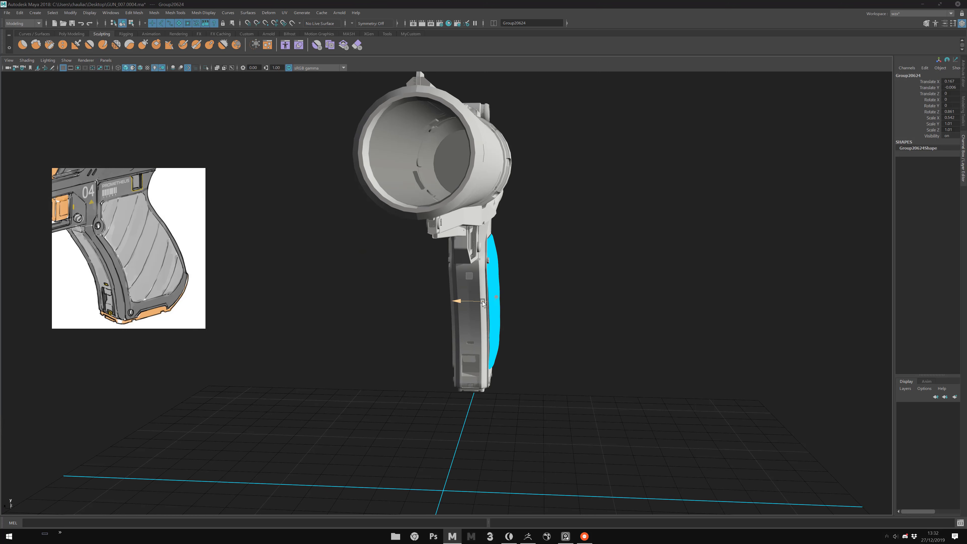
click(505, 308)
click(455, 334)
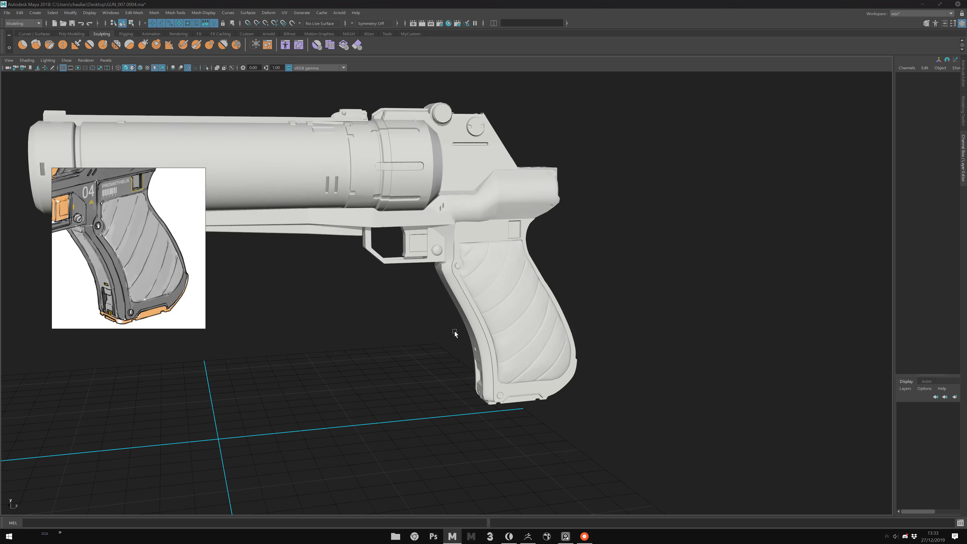
scroll(479, 278, up, 3)
- Rotate the HDR_1_Studio dome light to about 60° on Y to relight the gun
click(411, 33)
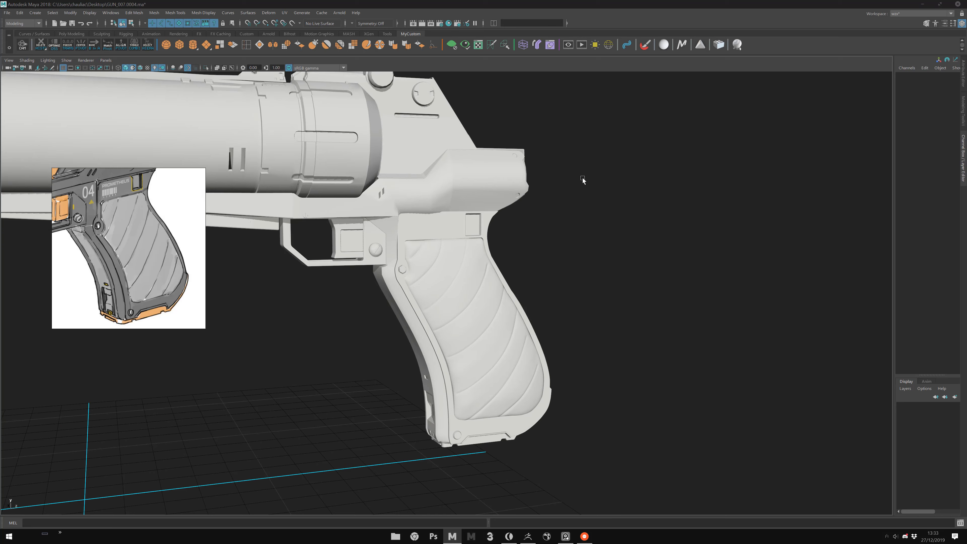
scroll(582, 180, down, 3)
alt+drag(582, 179, 577, 173)
click(36, 141)
scroll(250, 488, up, 3)
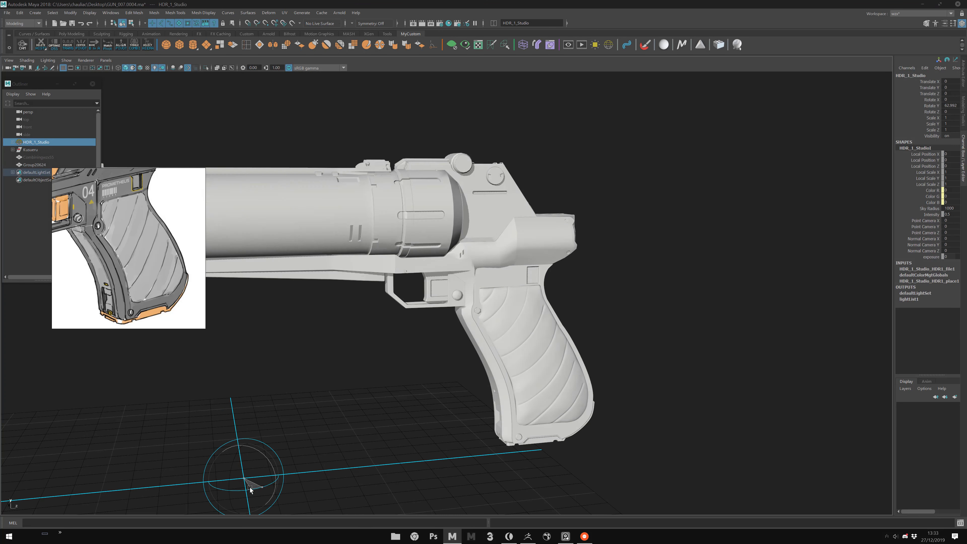
mouse_move(250, 487)
mouse_down()
mouse_move(340, 352)
mouse_move(331, 339)
mouse_move(341, 359)
mouse_move(316, 308)
mouse_up()
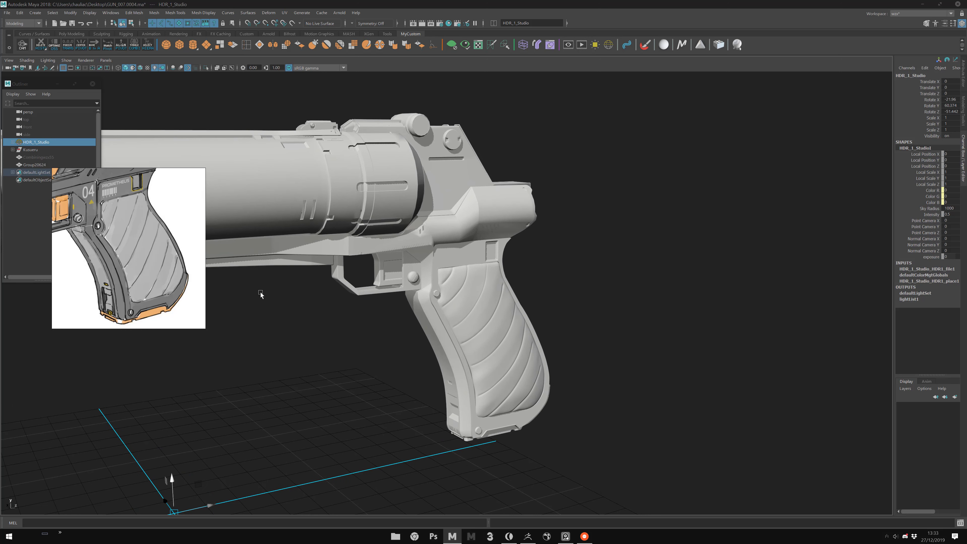